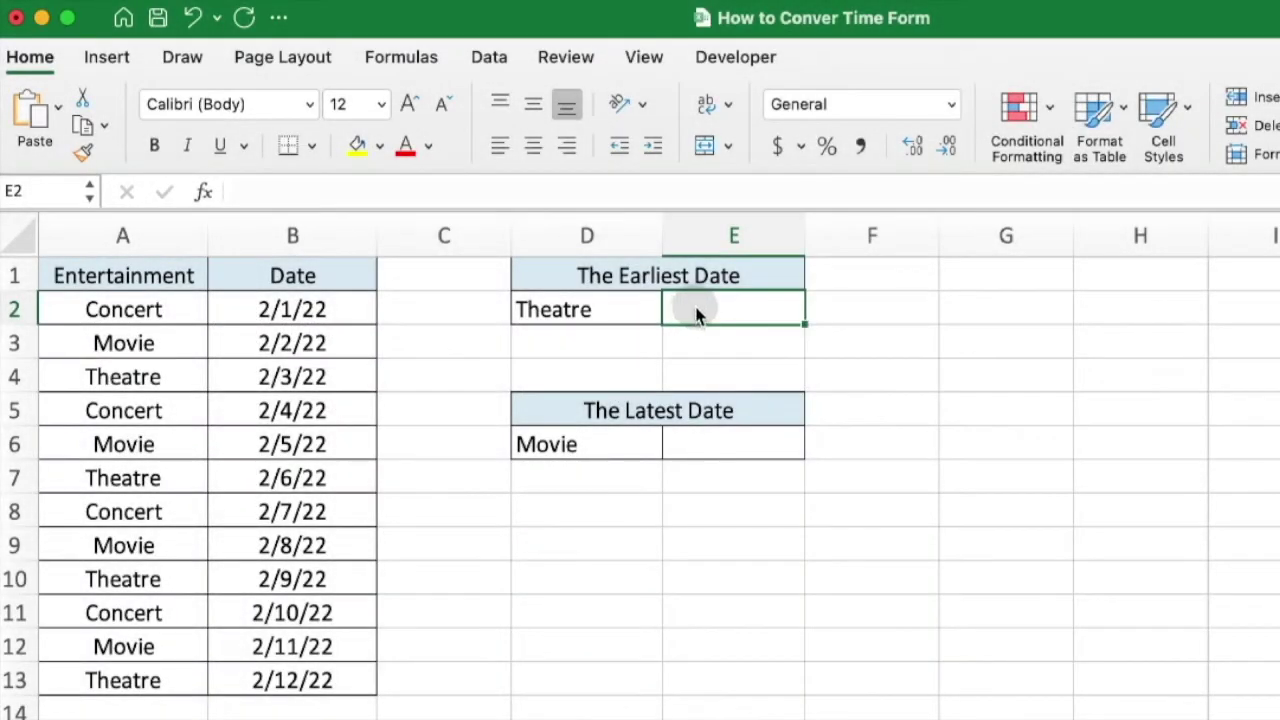
- Enter =MIN(IF(A2:A13=D2,B2:B13)) in E2 as an array formula
double_click(695, 313)
text(=)
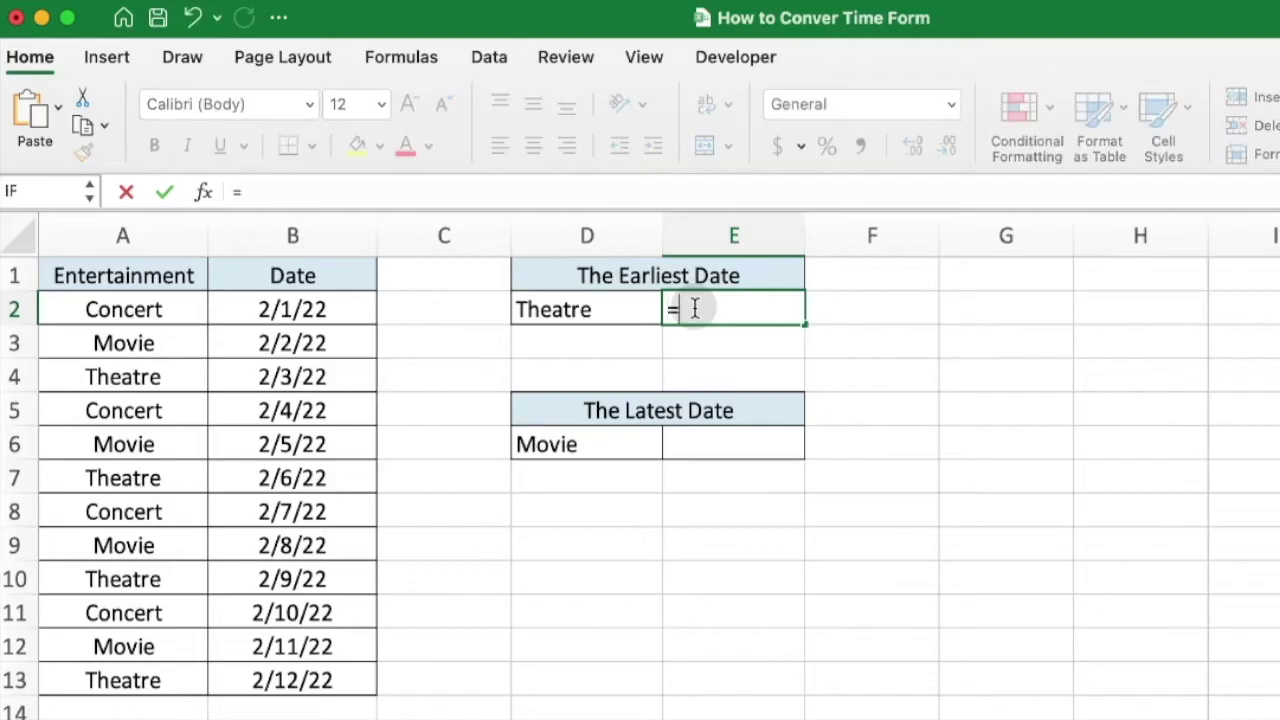
text(m)
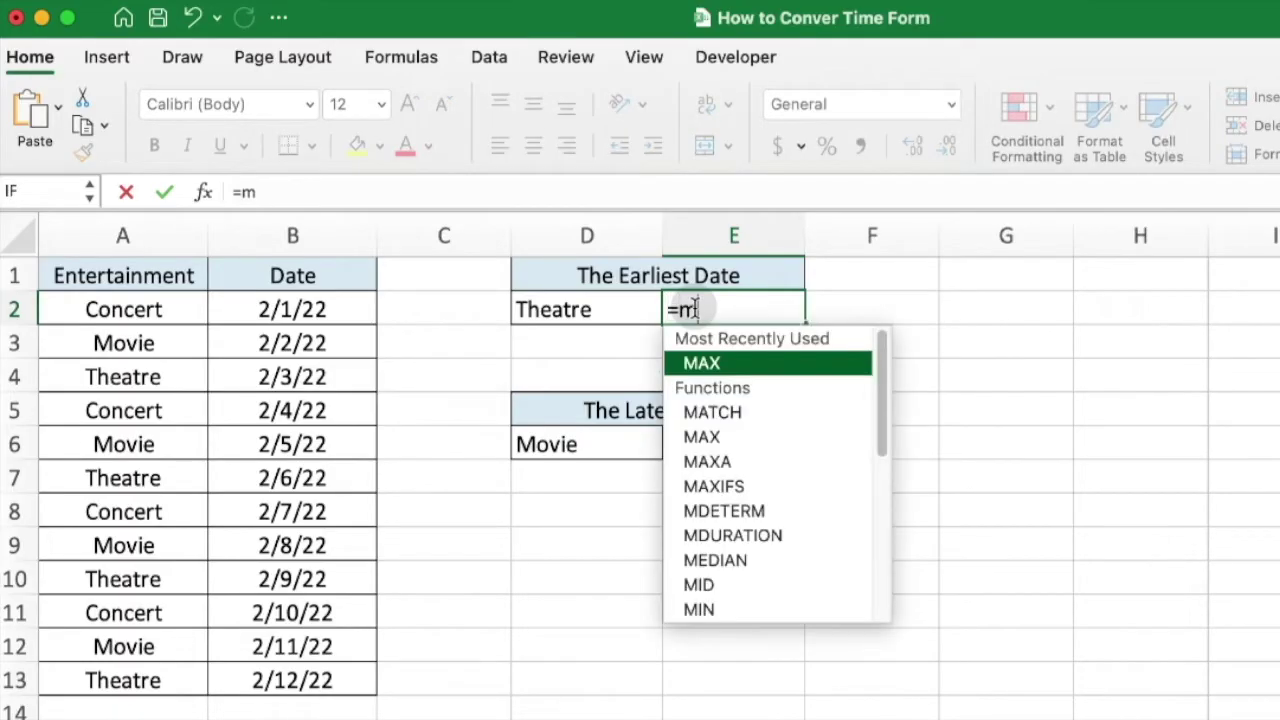
text(in)
click(711, 365)
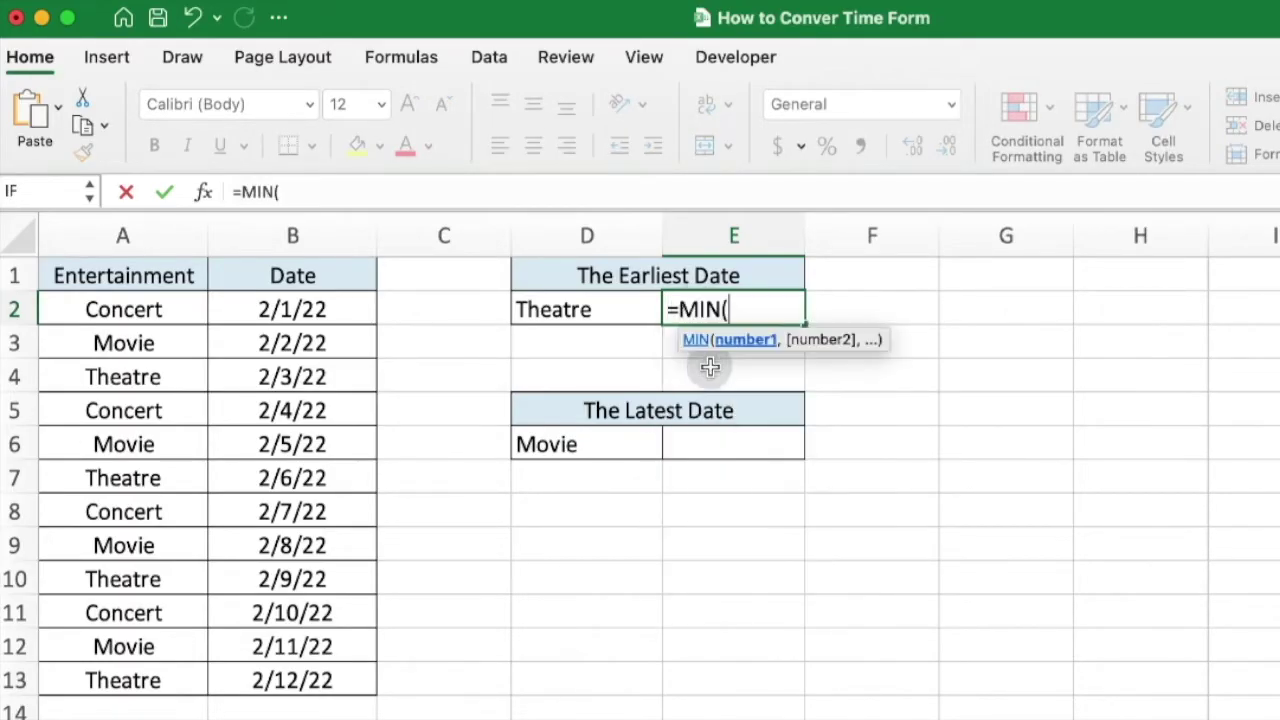
text(if)
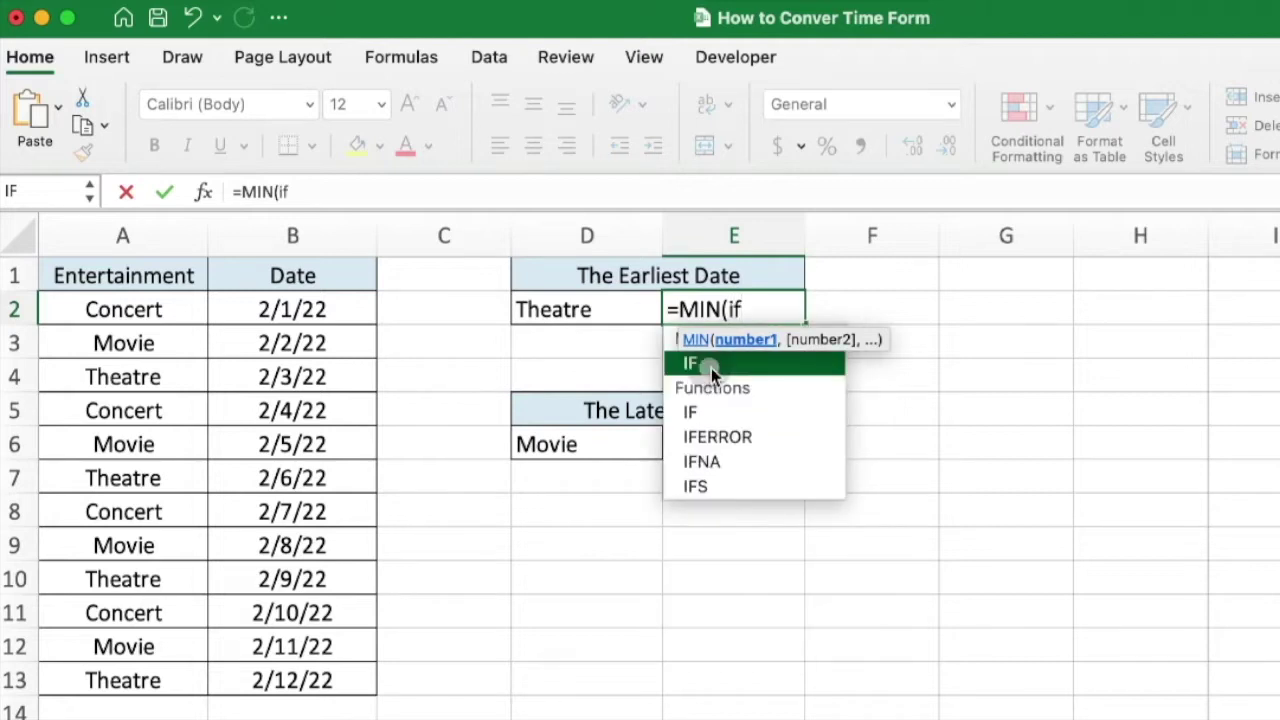
click(711, 367)
mouse_move(143, 316)
mouse_down()
mouse_move(103, 600)
mouse_move(117, 673)
mouse_up()
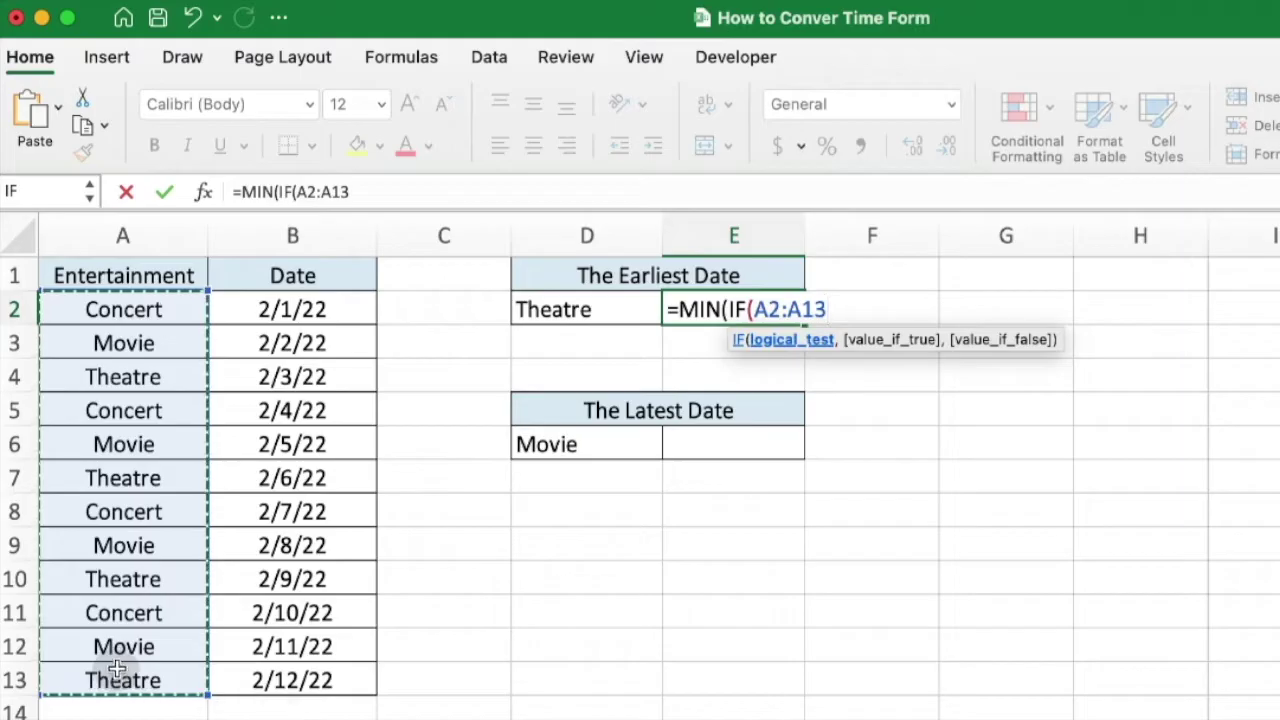
text(=)
click(583, 310)
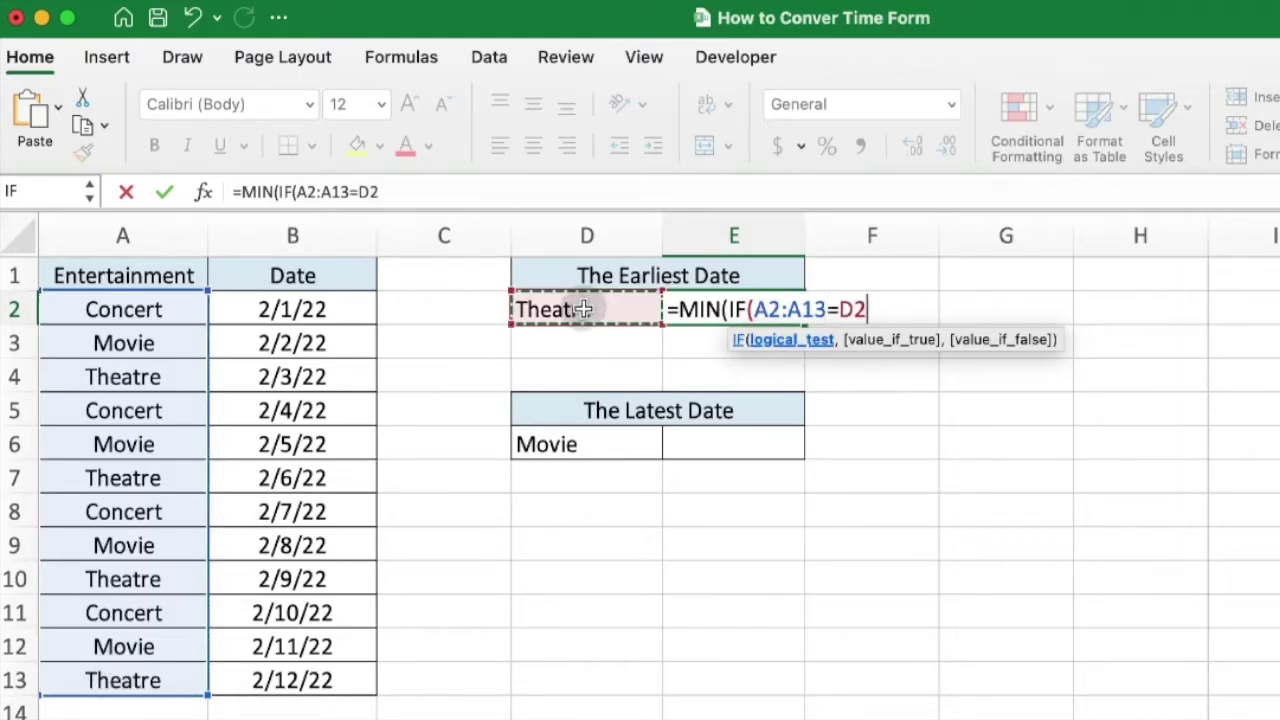
text(,)
drag(328, 300, 300, 680)
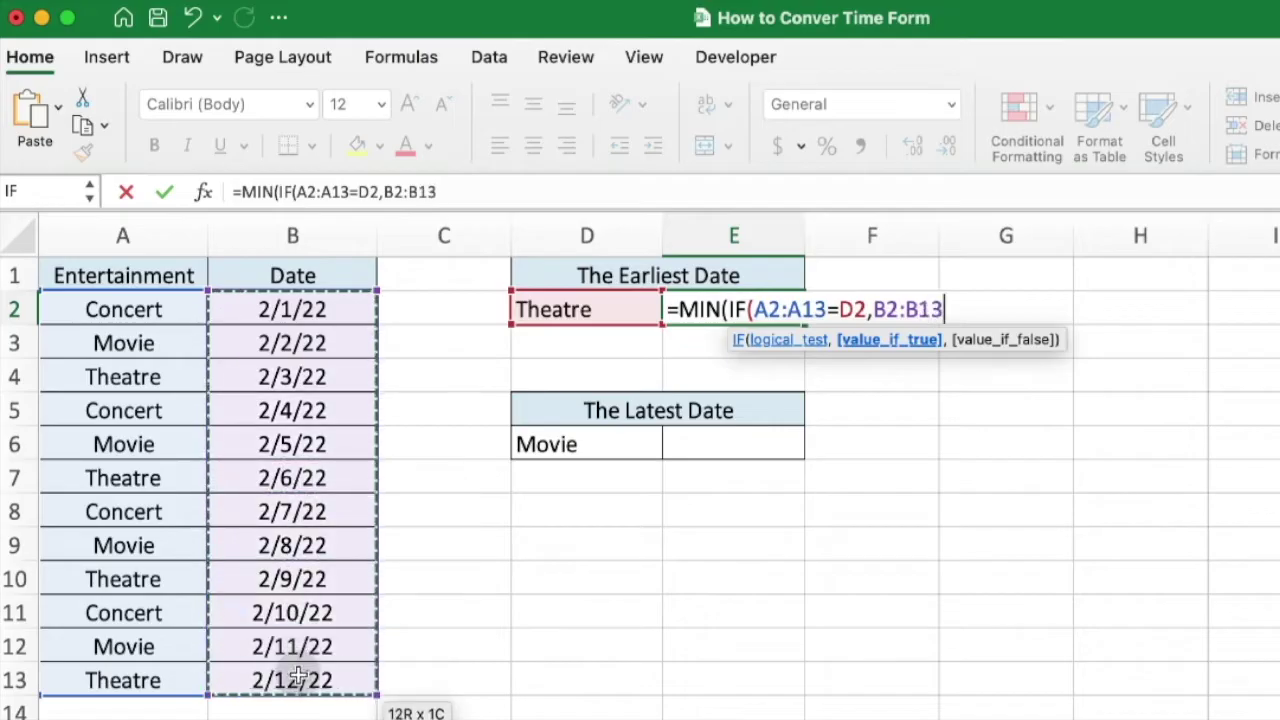
text()))
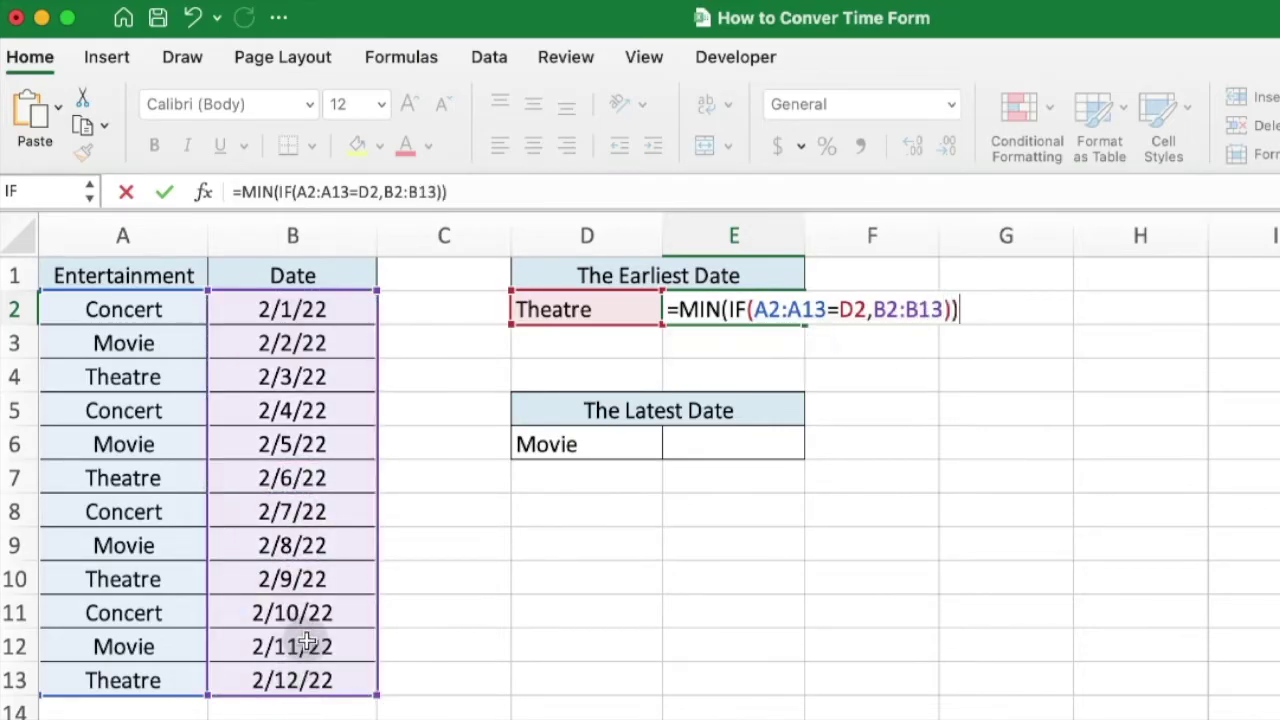
key(ctrl+shift+Return)
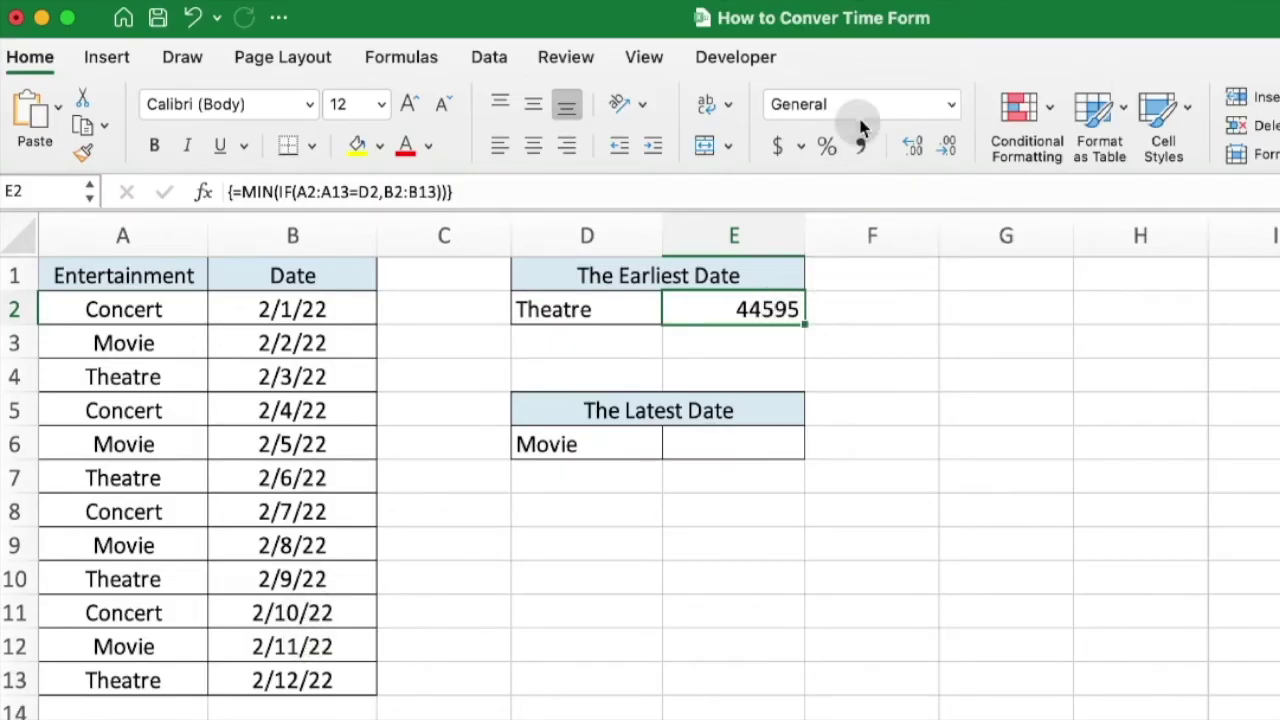
- Format E2 as a Short Date (2/3/22) and check it against the Theatre date in B4
click(950, 106)
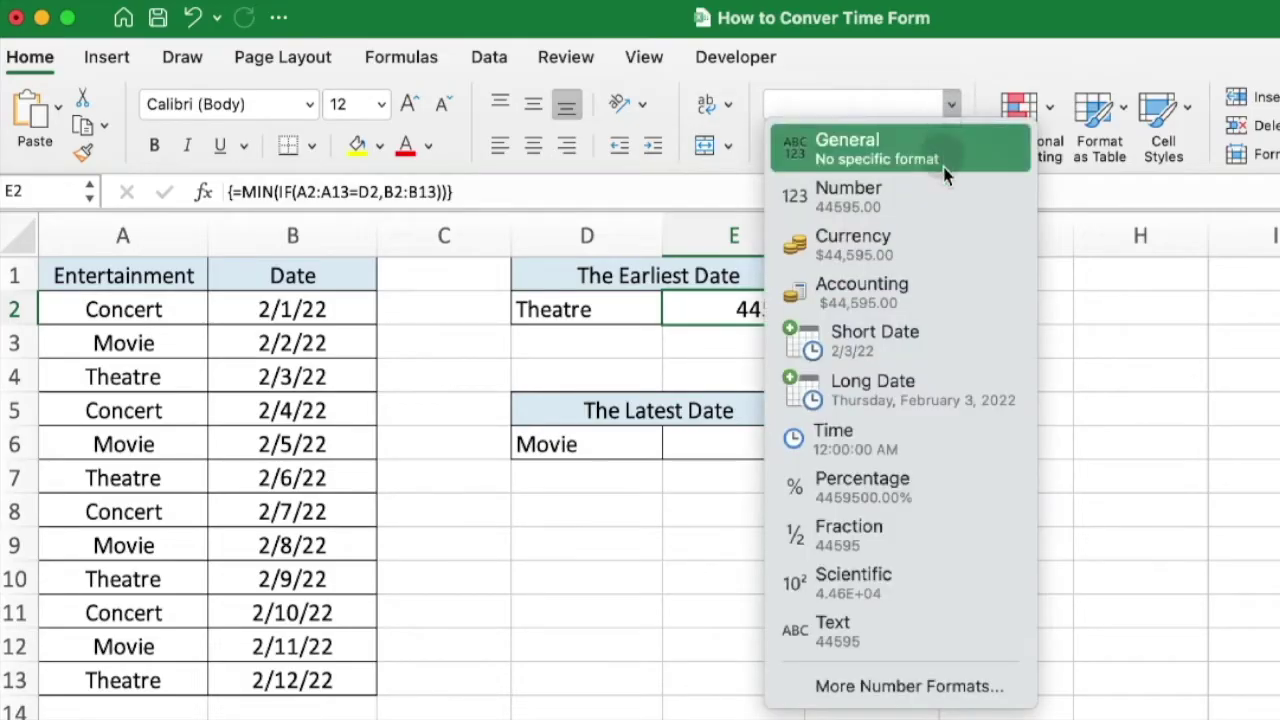
click(930, 336)
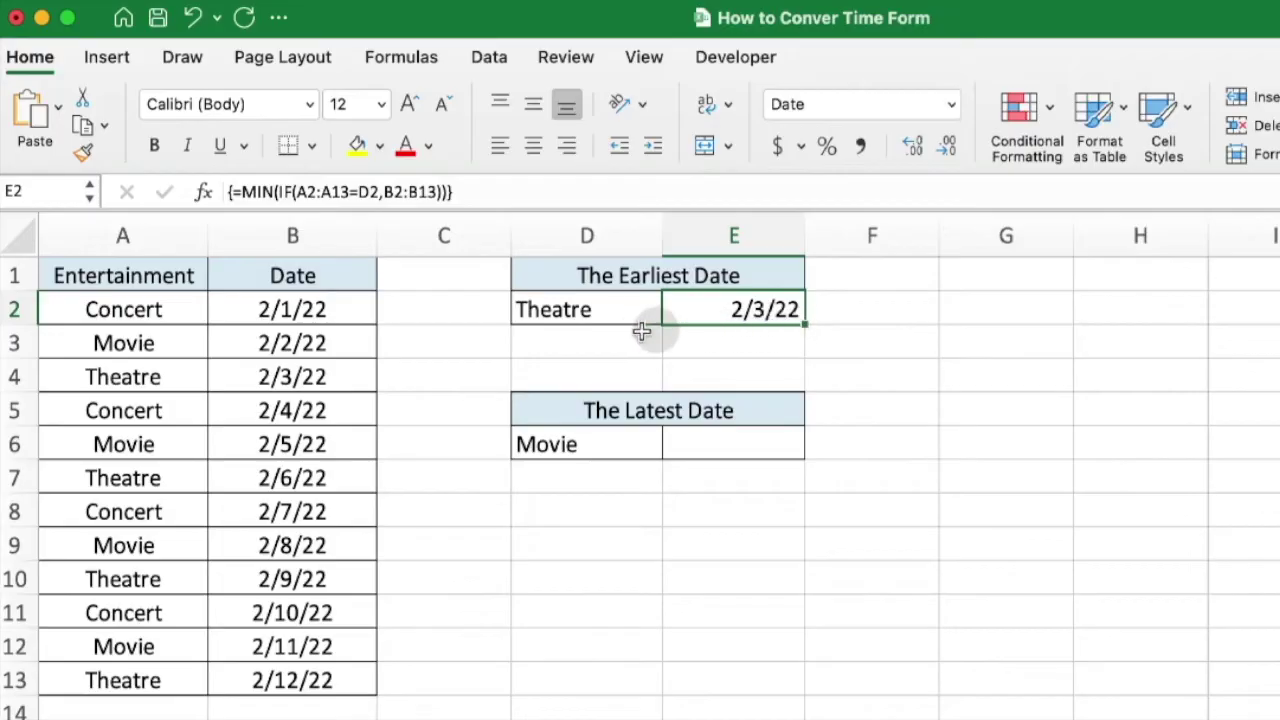
click(323, 388)
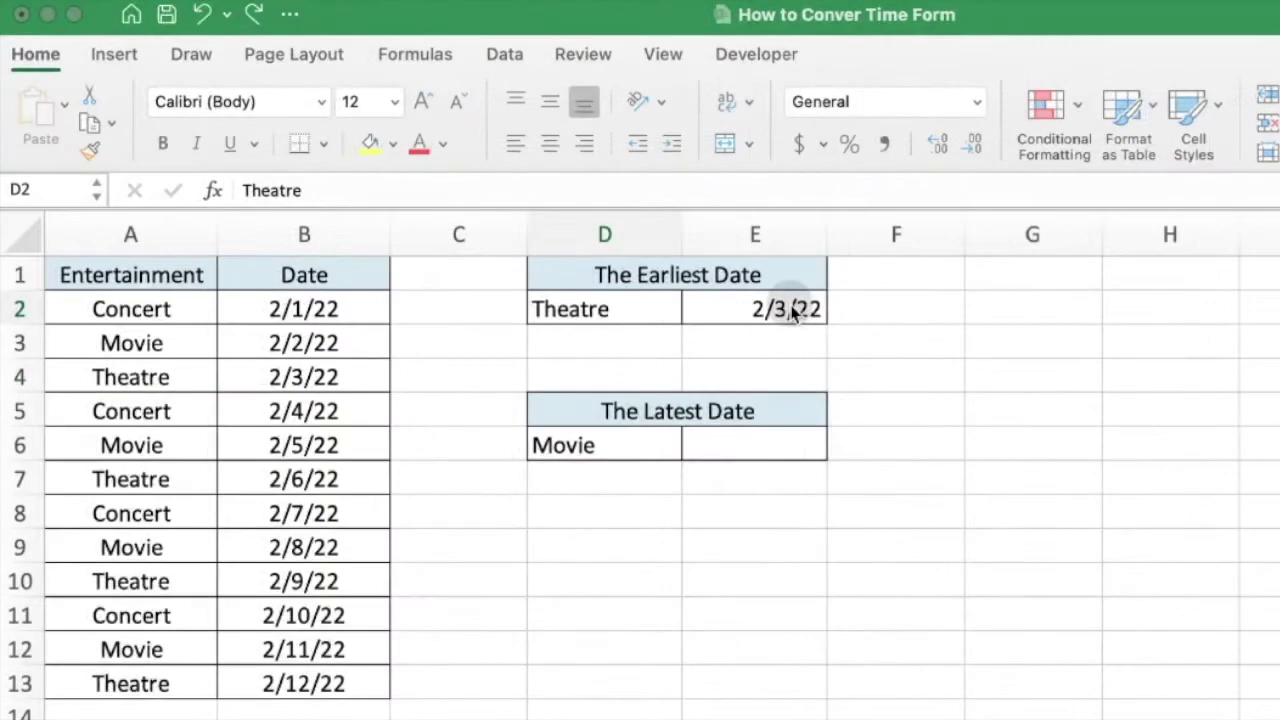
click(605, 310)
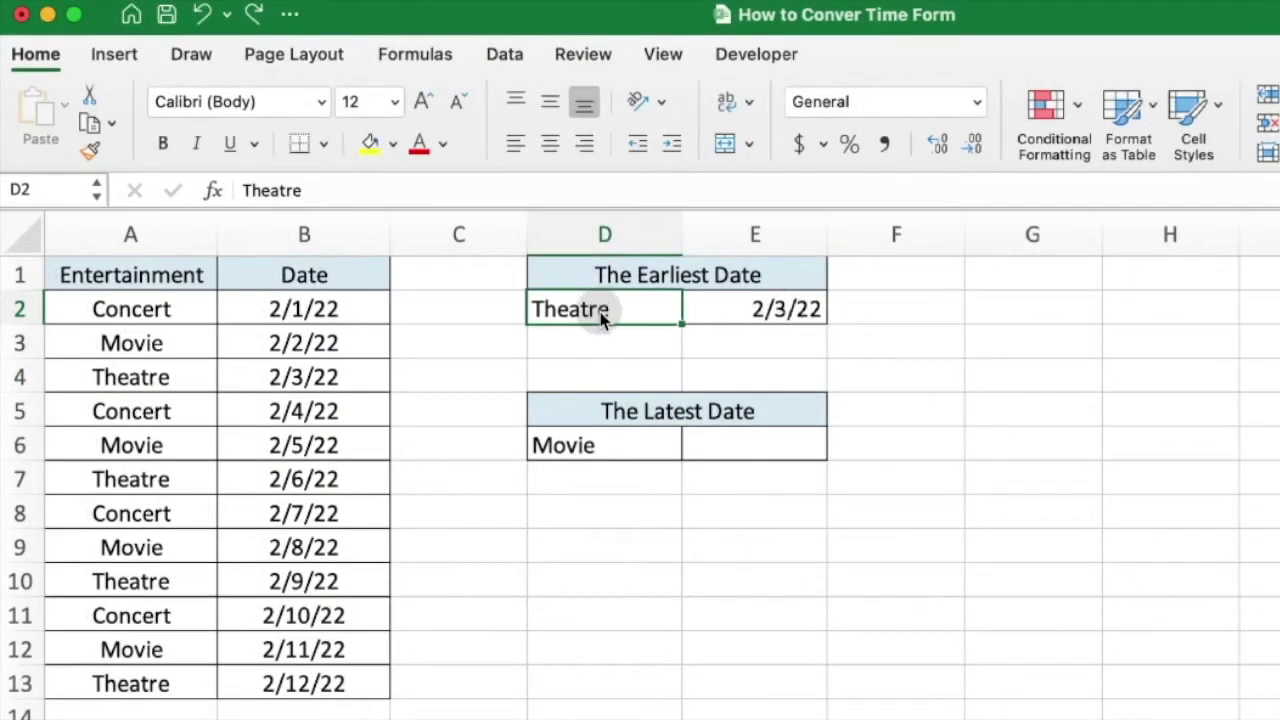
text(Movie)
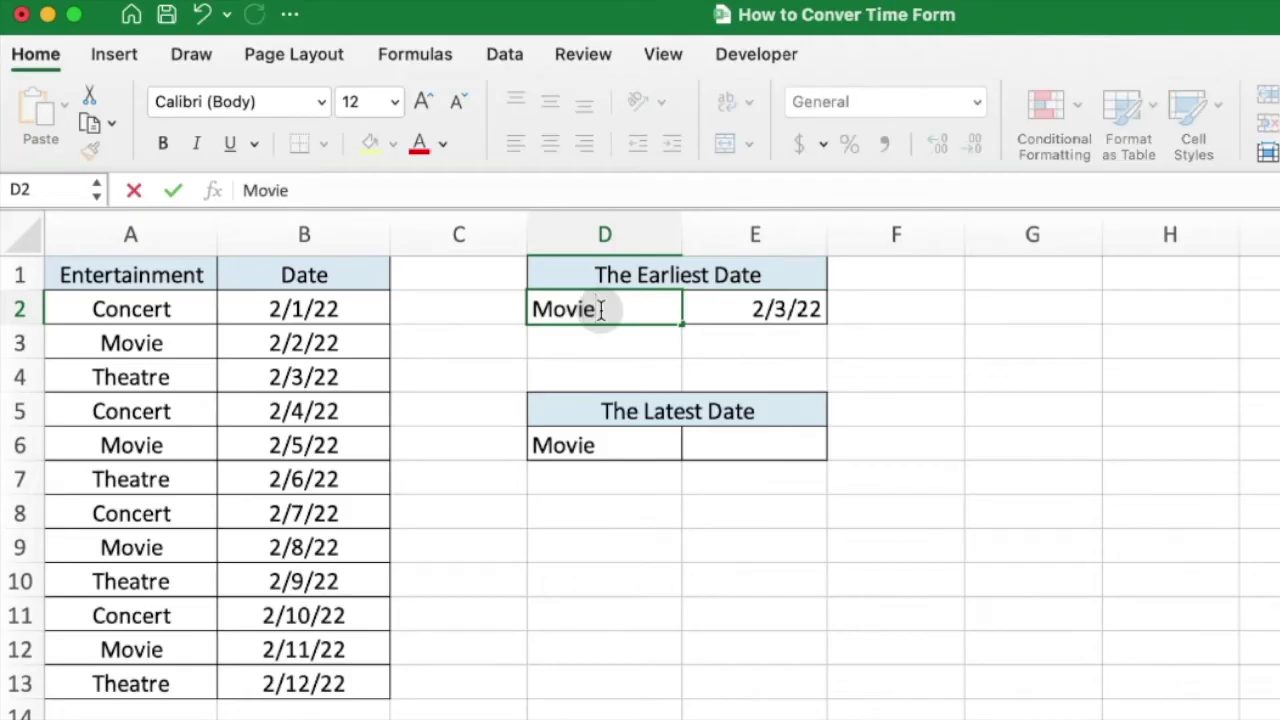
key(Return)
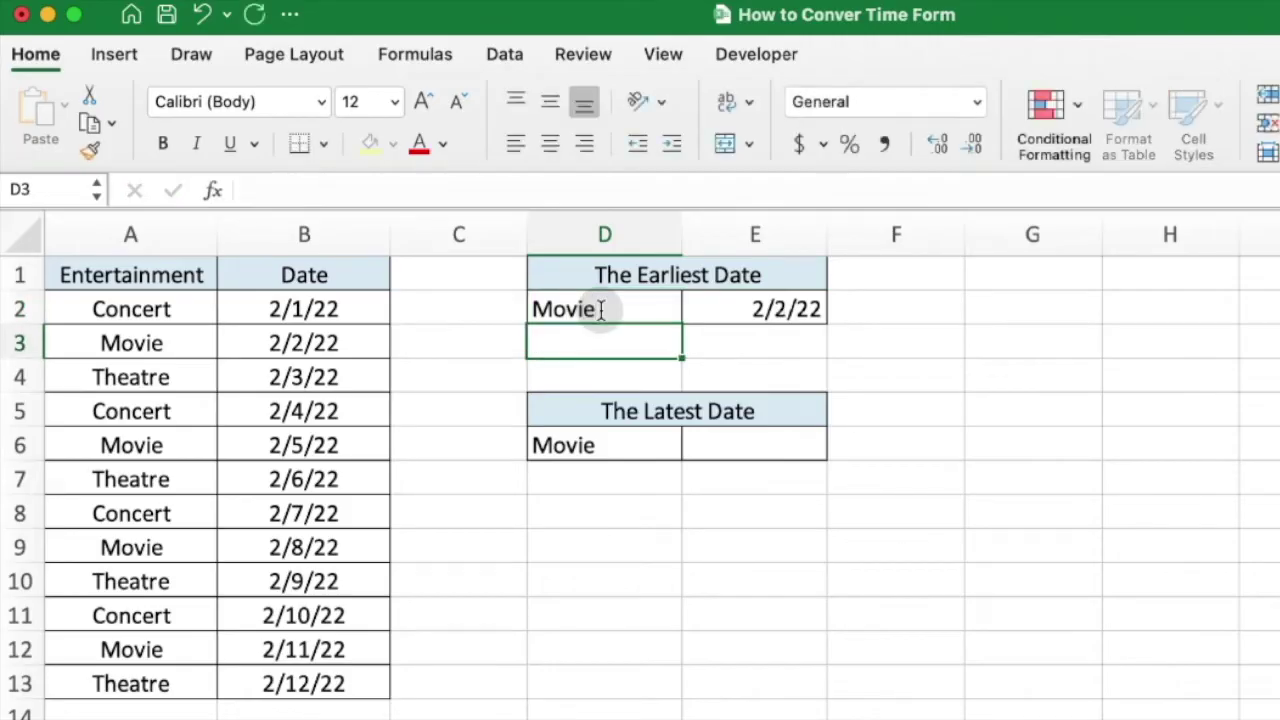
click(801, 312)
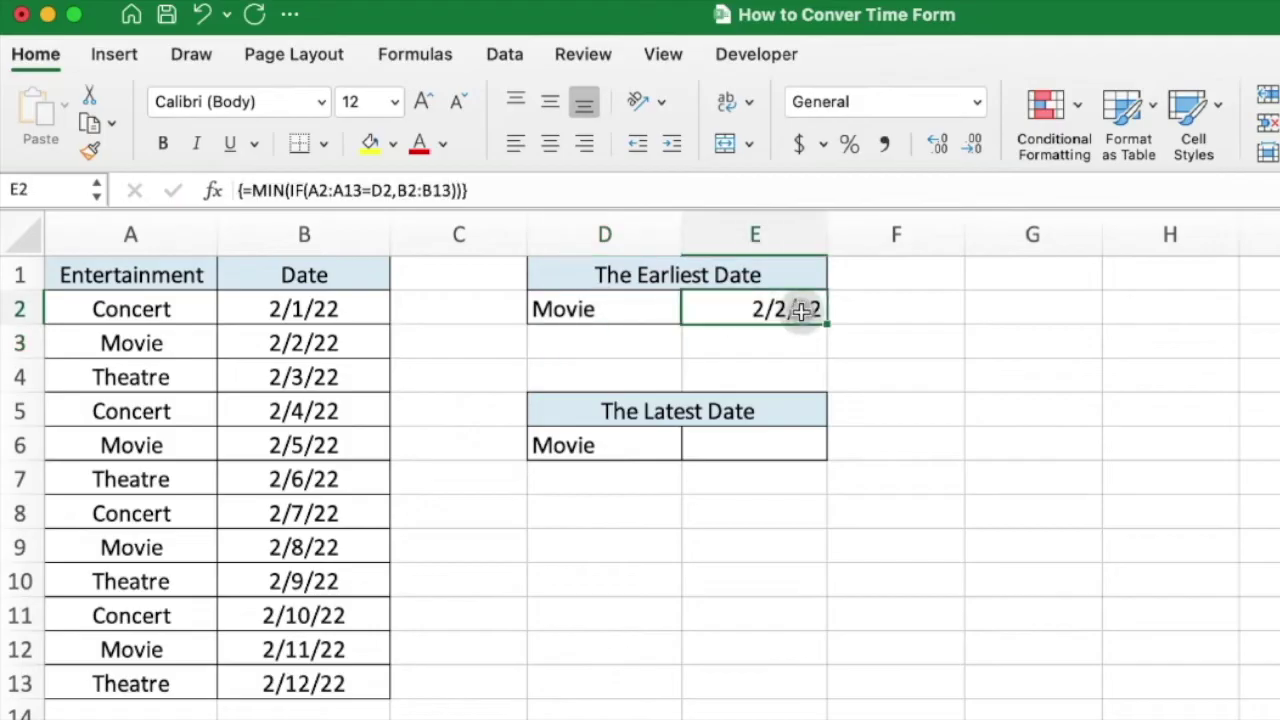
click(335, 345)
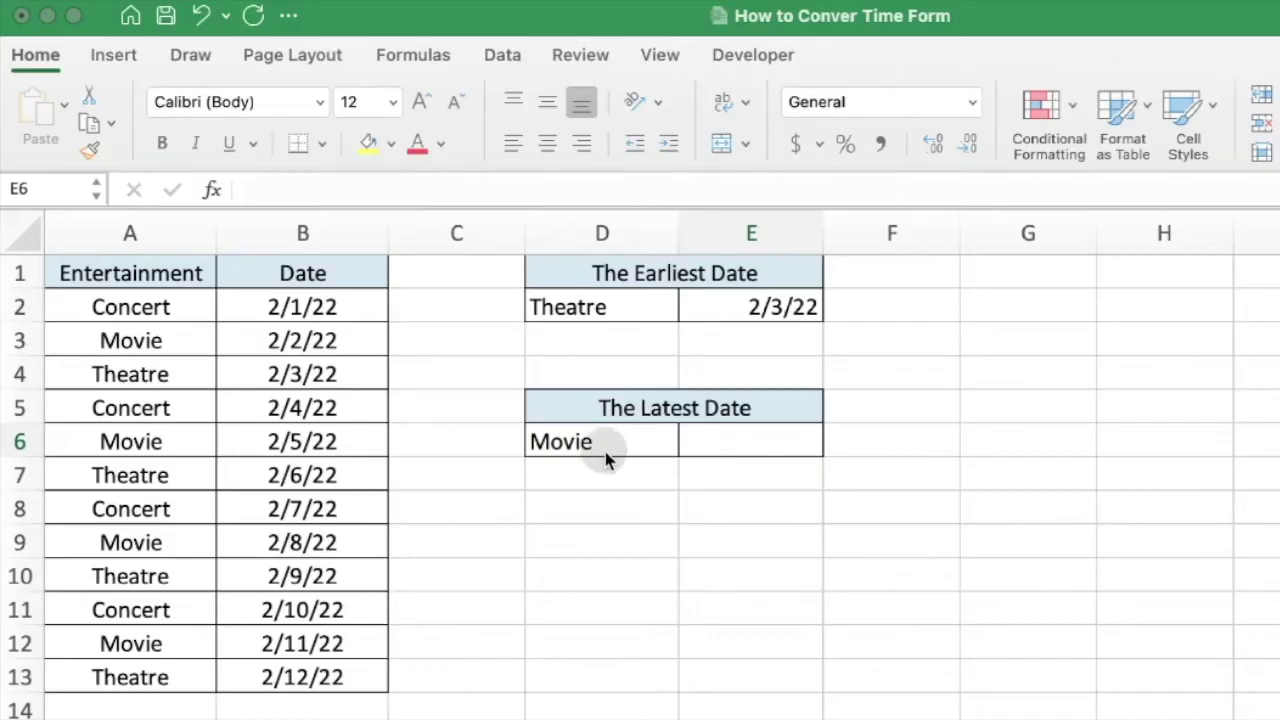
- Enter =MAX(IF(A2:A13=D6,B2:B13)) in E6 as an array formula
click(730, 444)
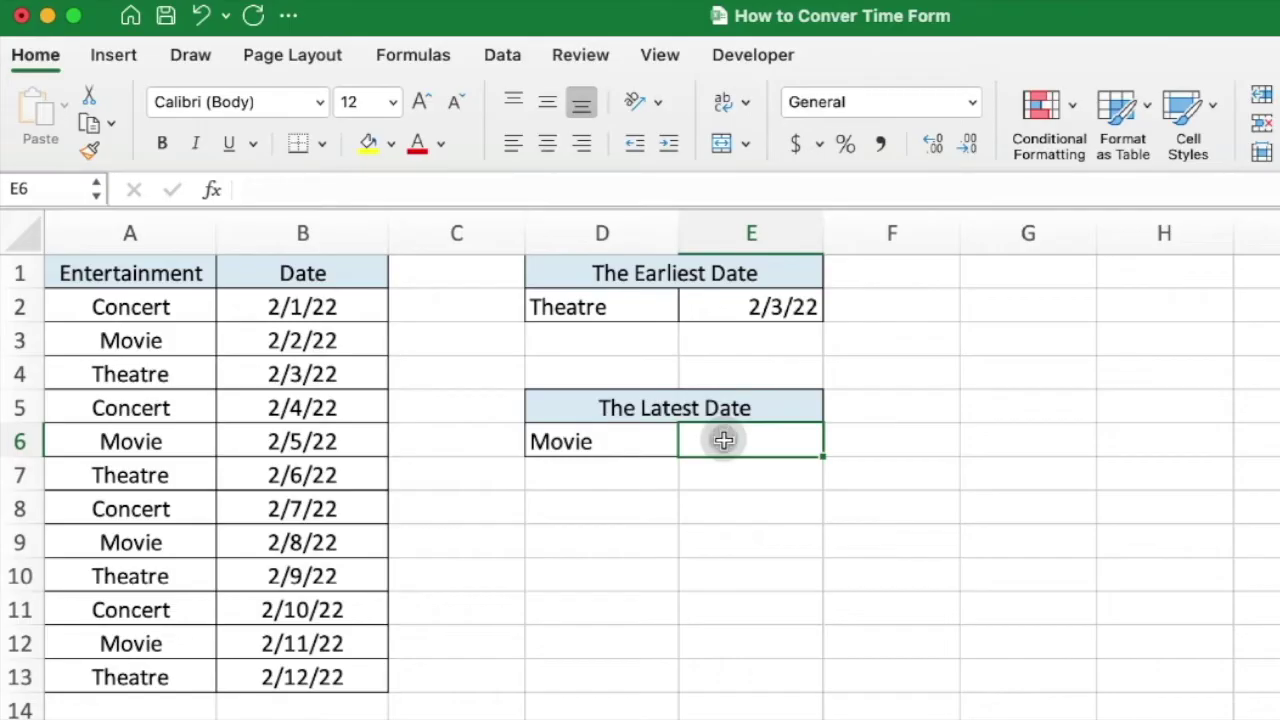
double_click(723, 440)
text(=)
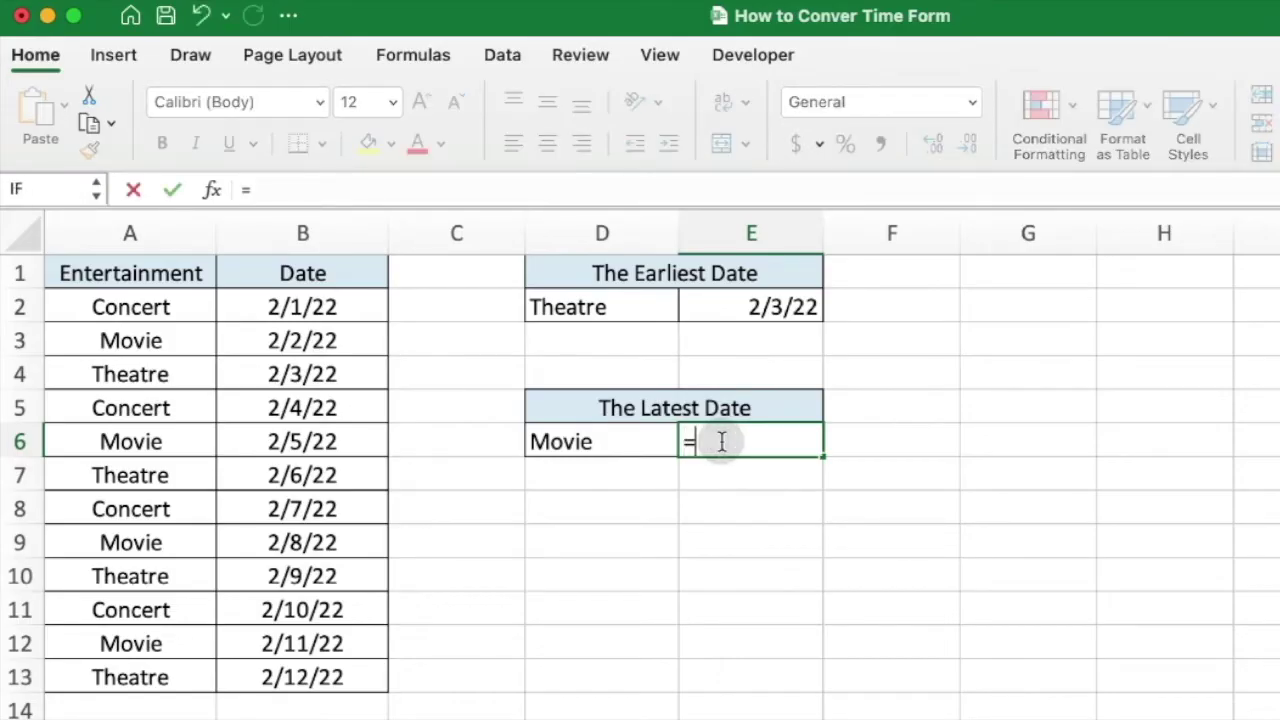
text(MAX)
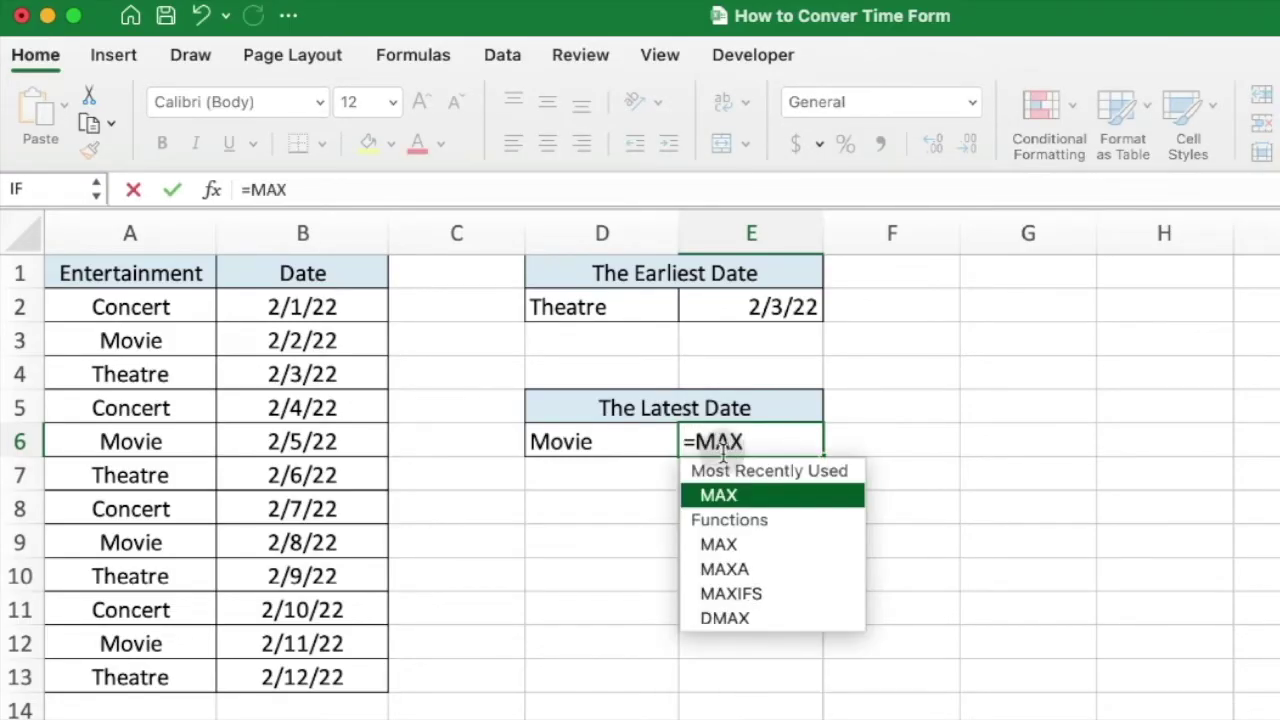
double_click(738, 497)
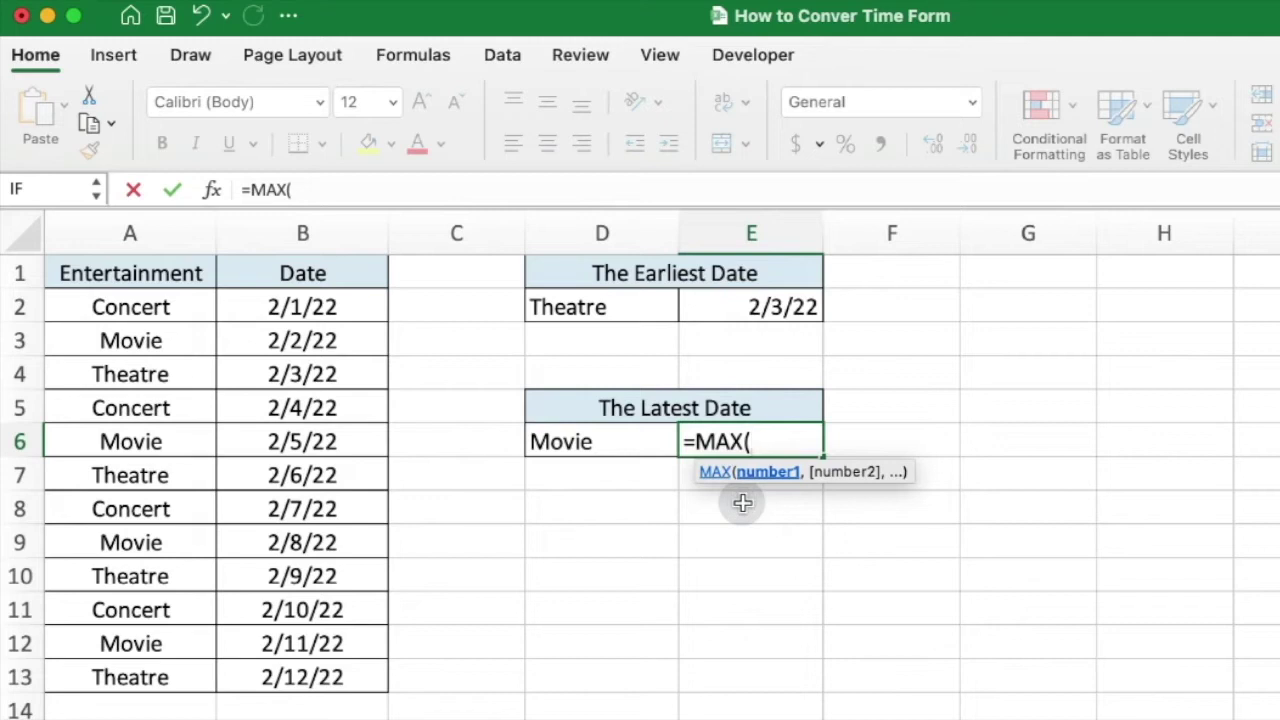
text(IF)
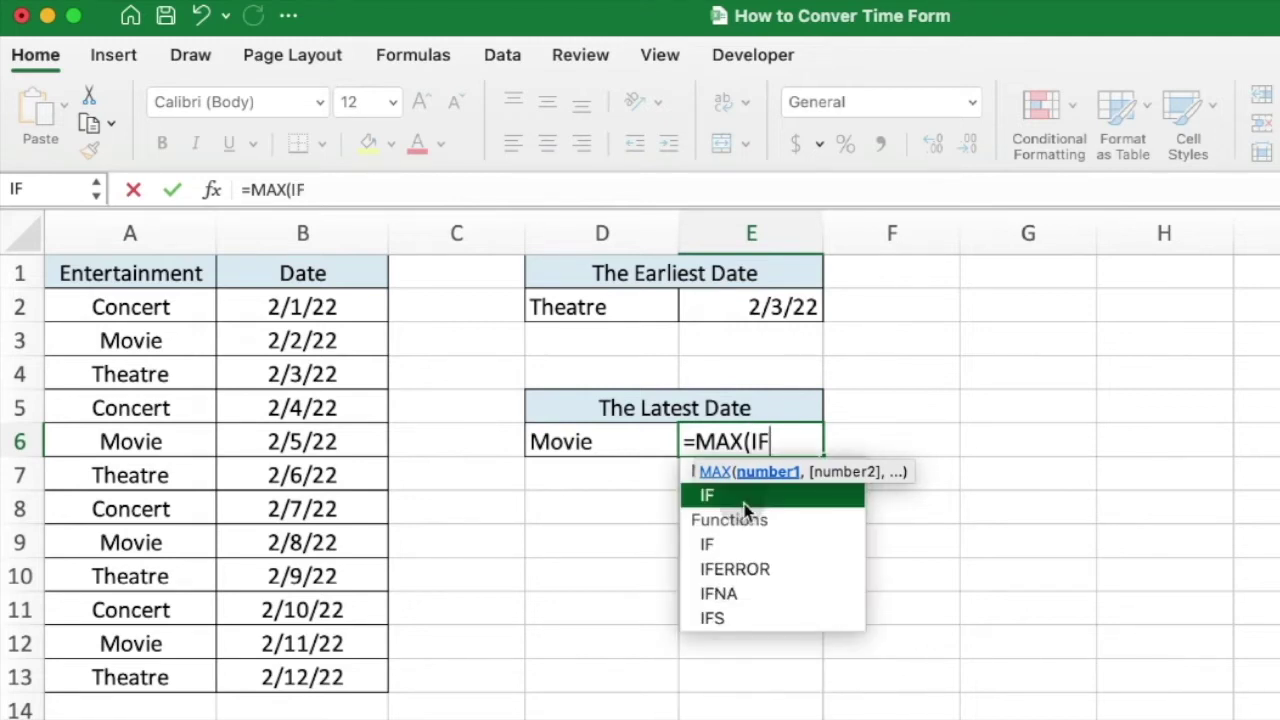
double_click(744, 504)
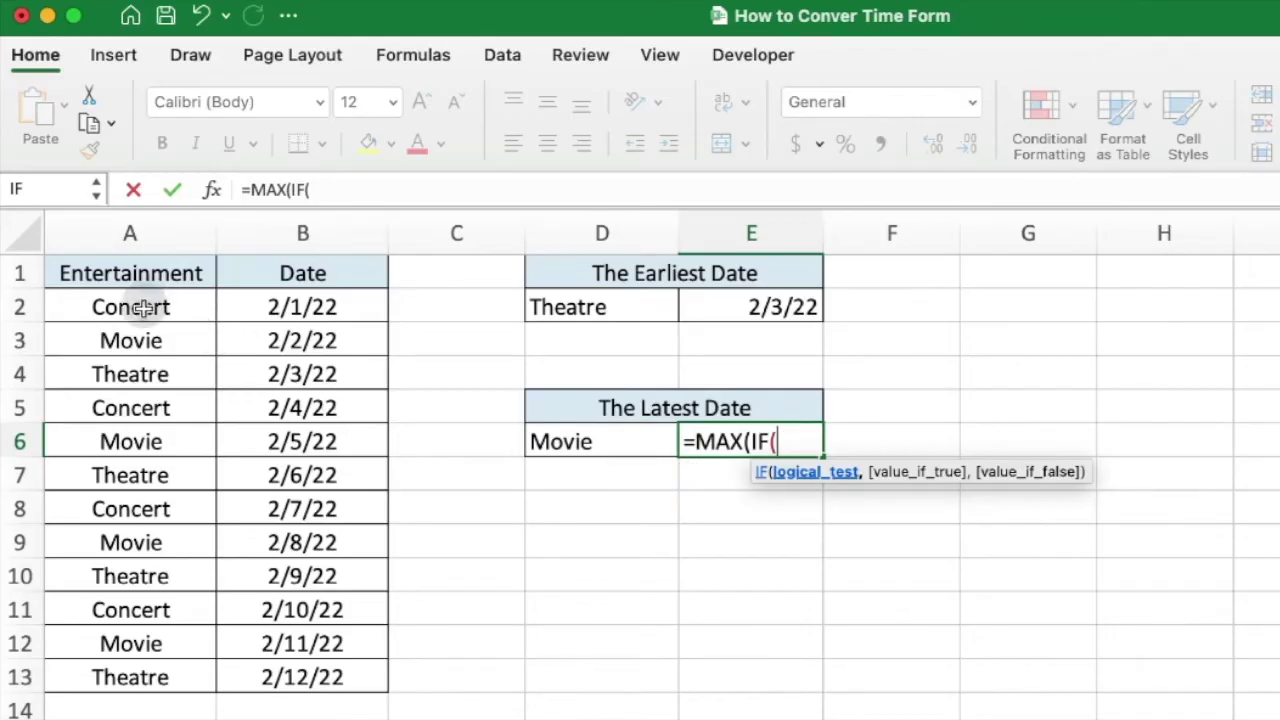
drag(145, 310, 152, 680)
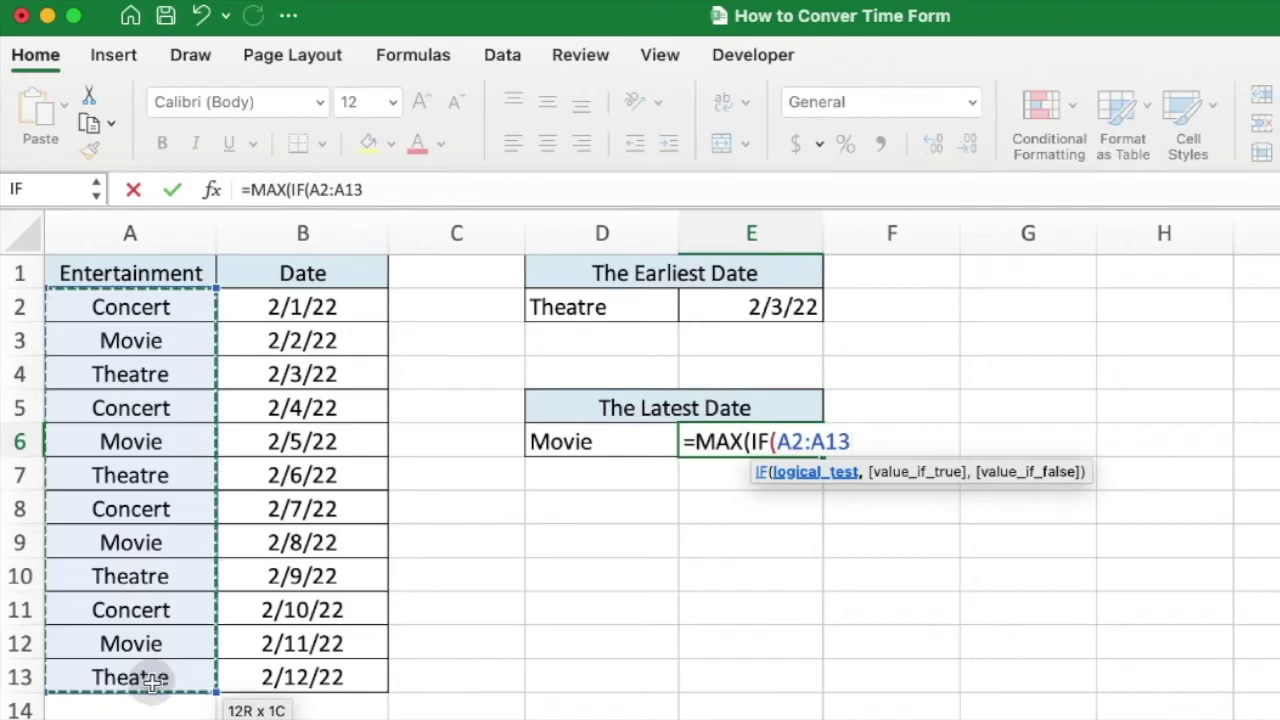
text(=)
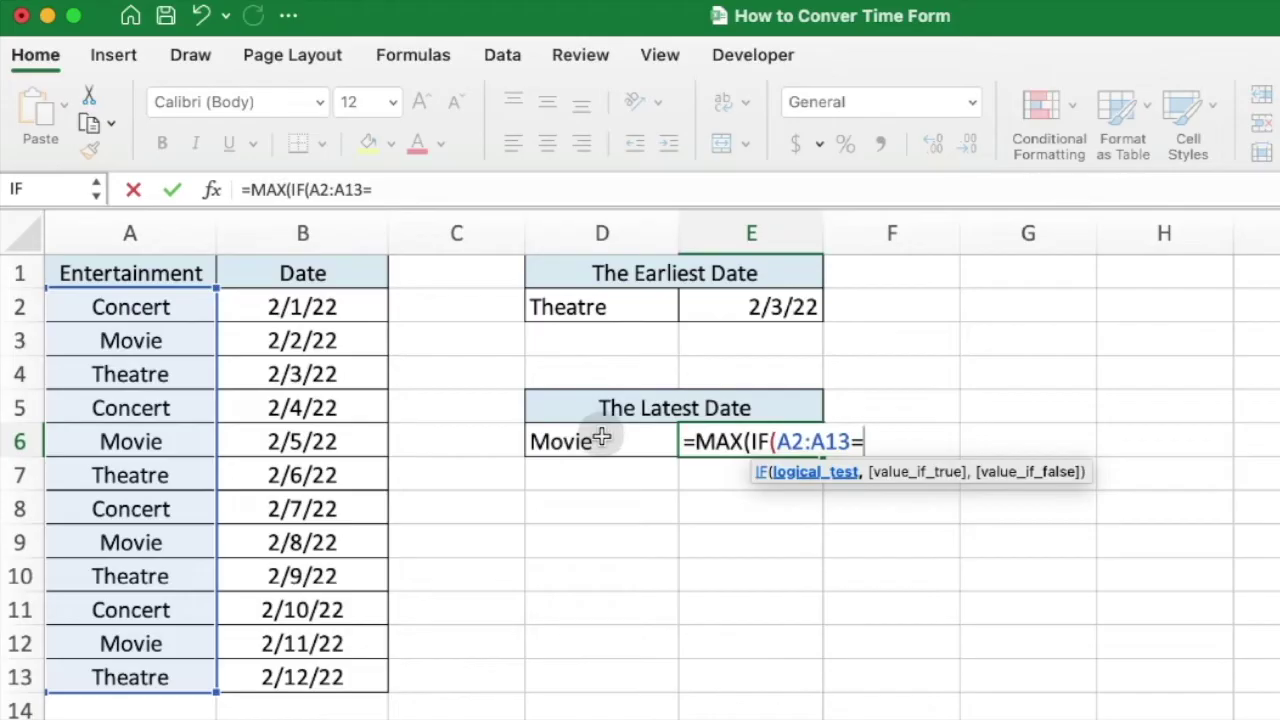
click(602, 437)
text(,)
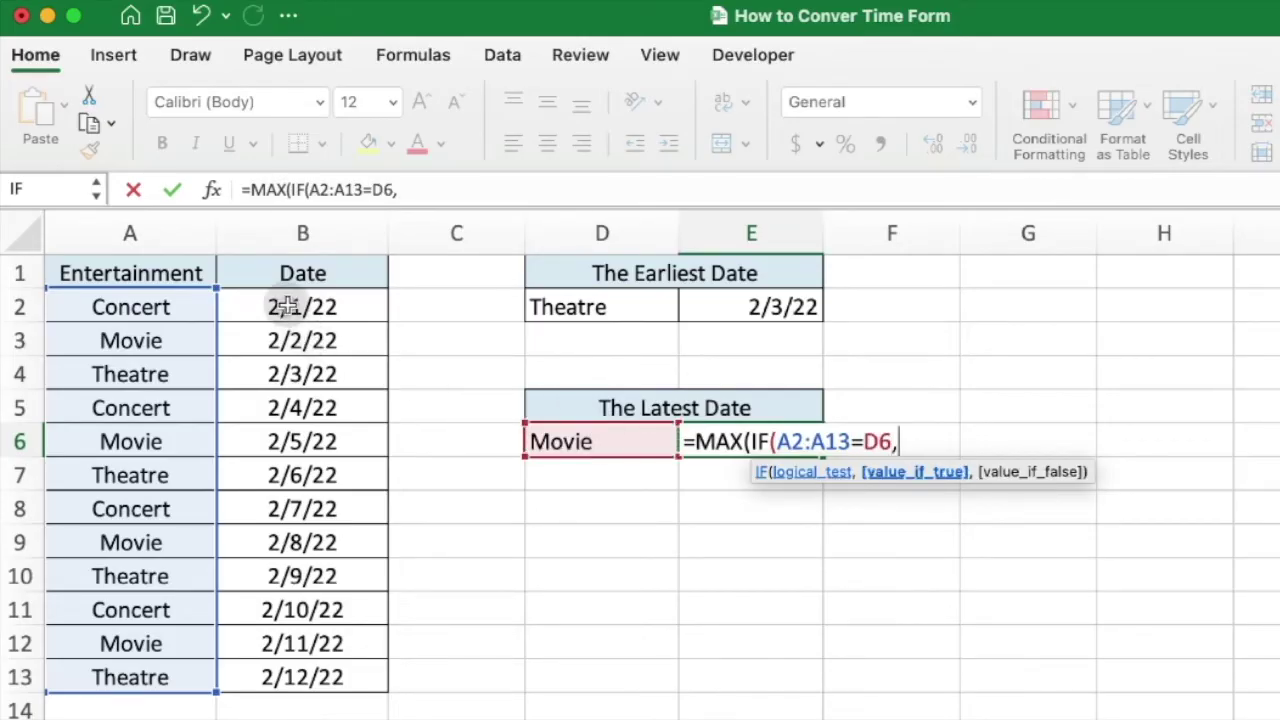
drag(287, 307, 323, 677)
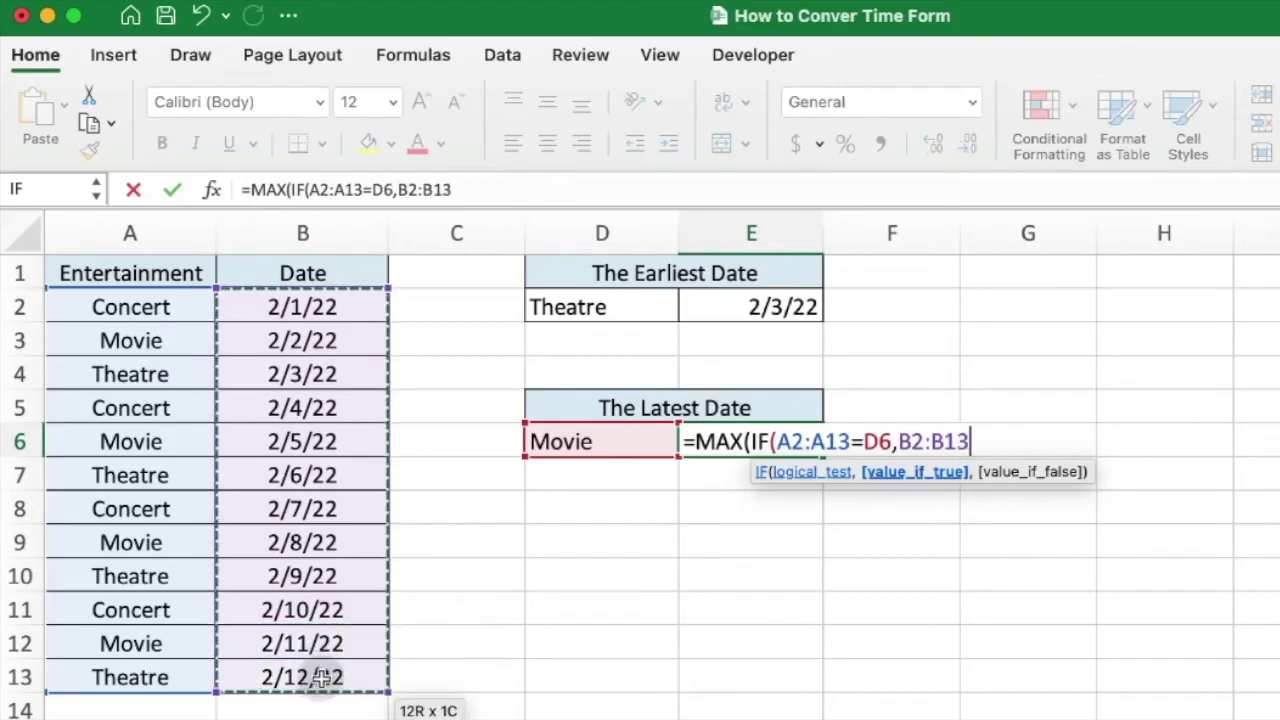
text())
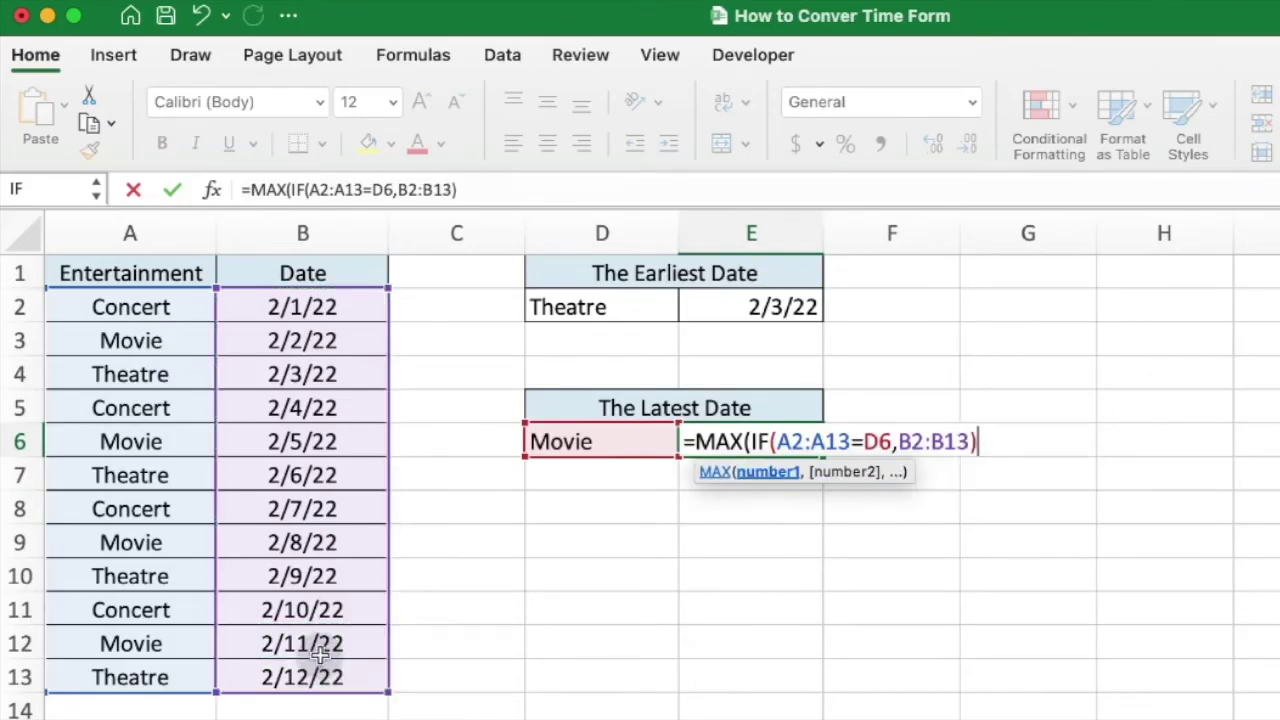
text())
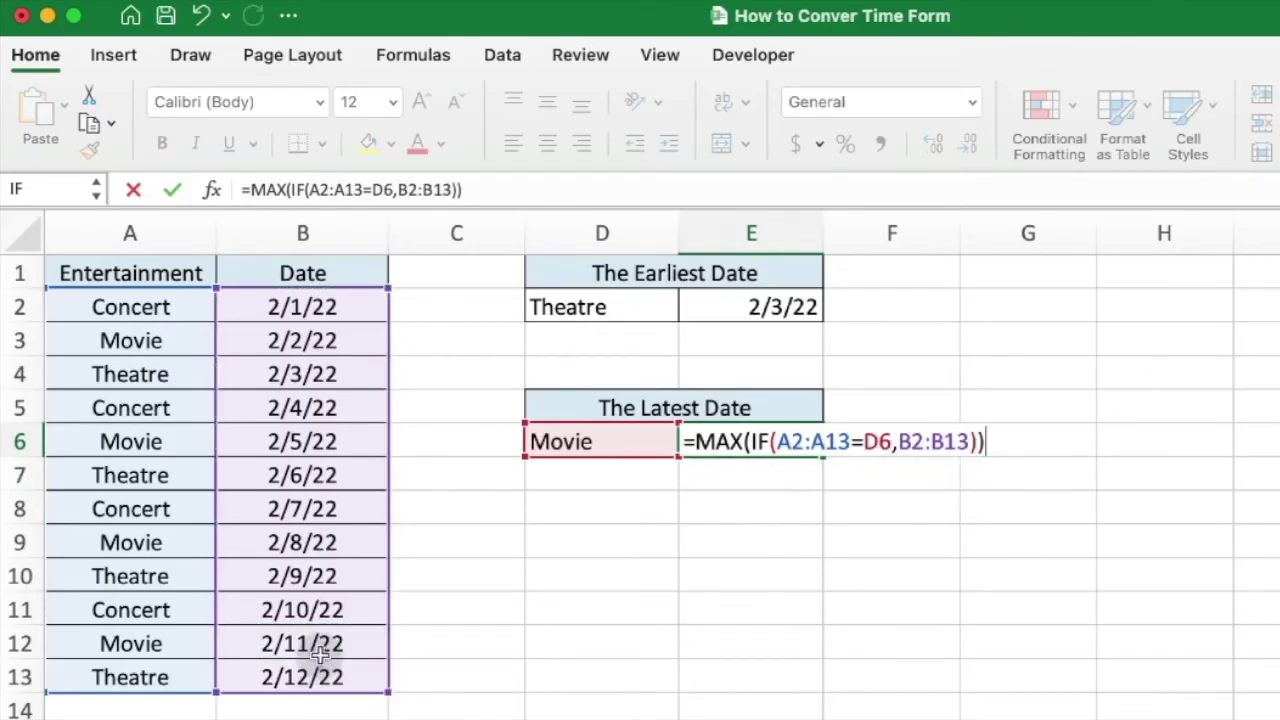
key(ctrl+shift+Return)
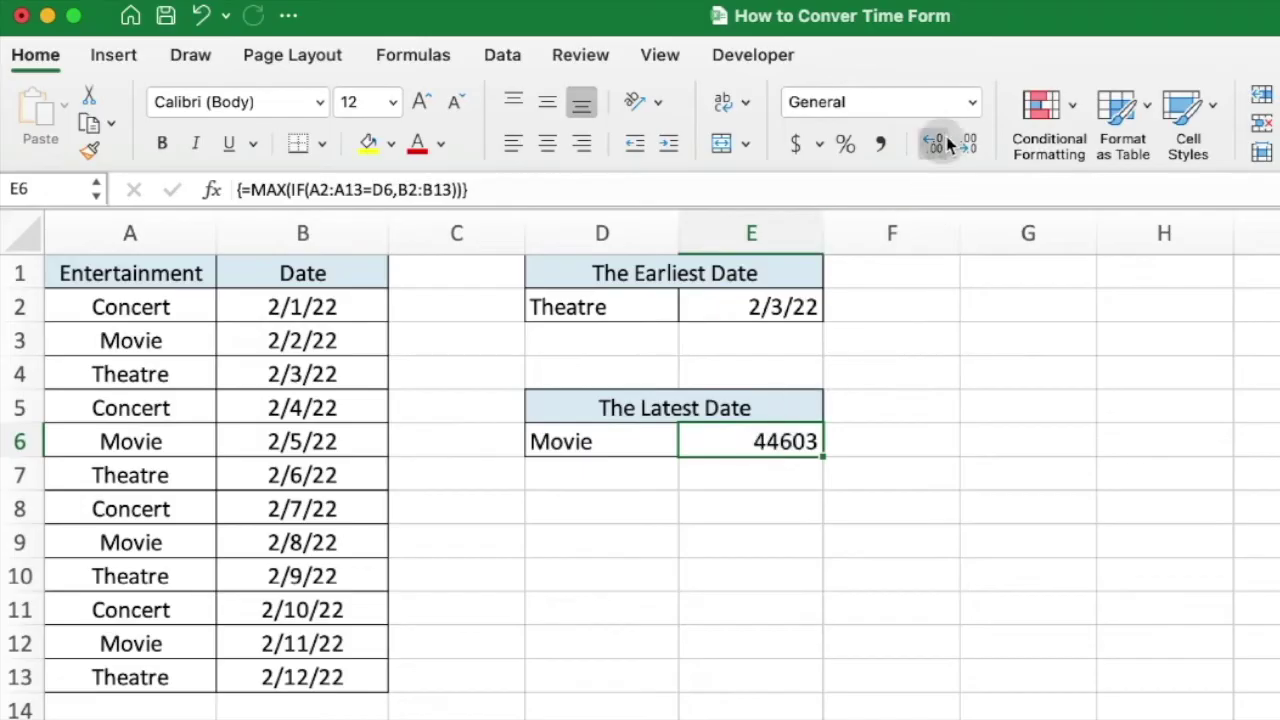
- Format E6 as a Short Date (2/11/22) and check it against the Movie date in B12
click(971, 103)
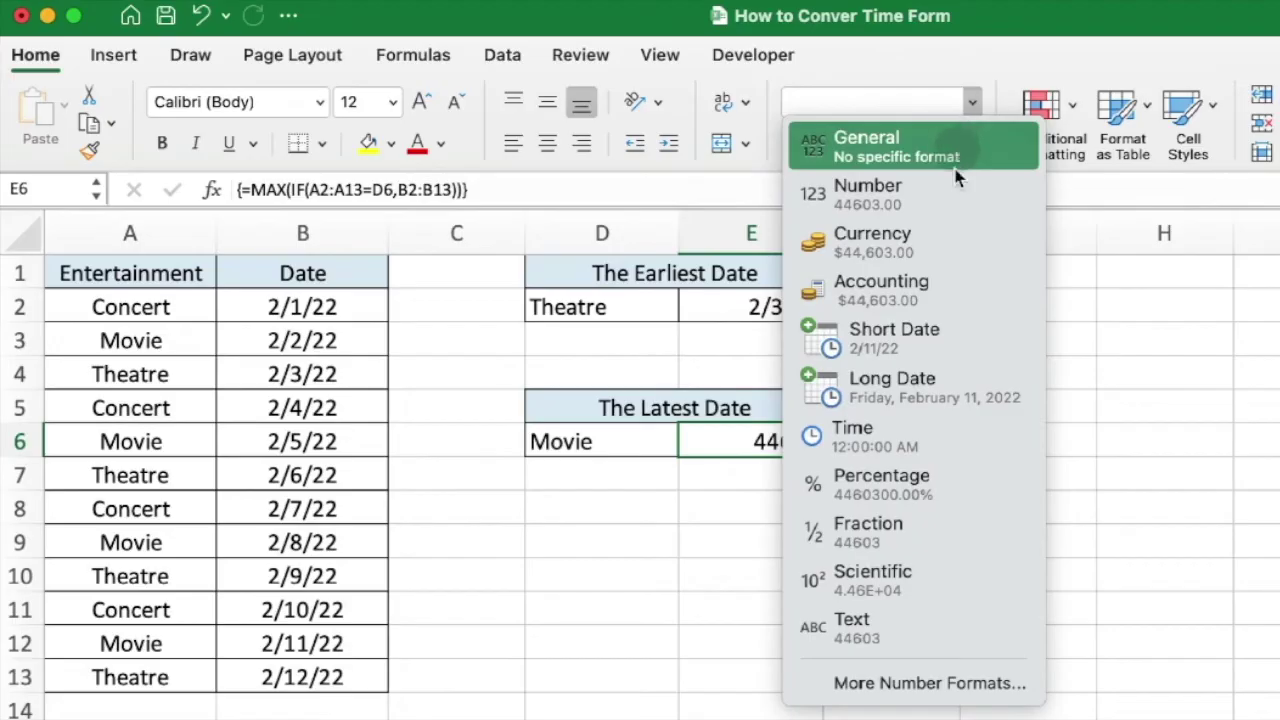
click(937, 346)
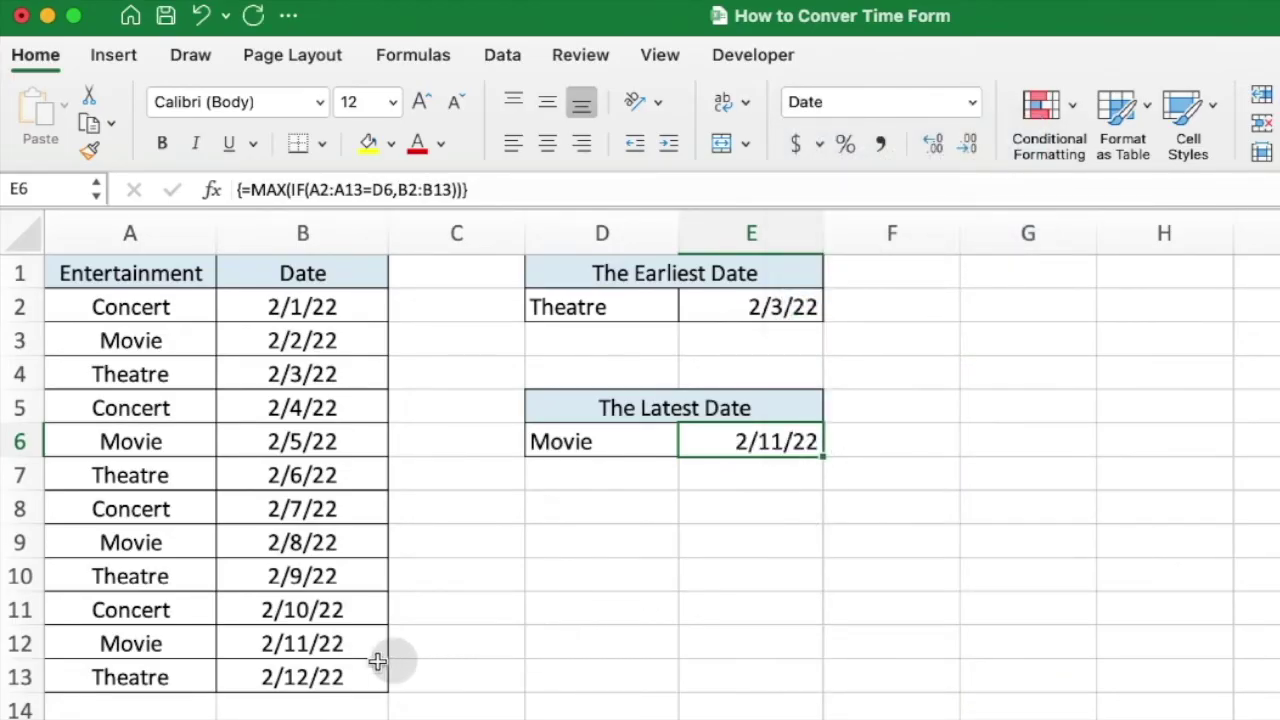
click(318, 652)
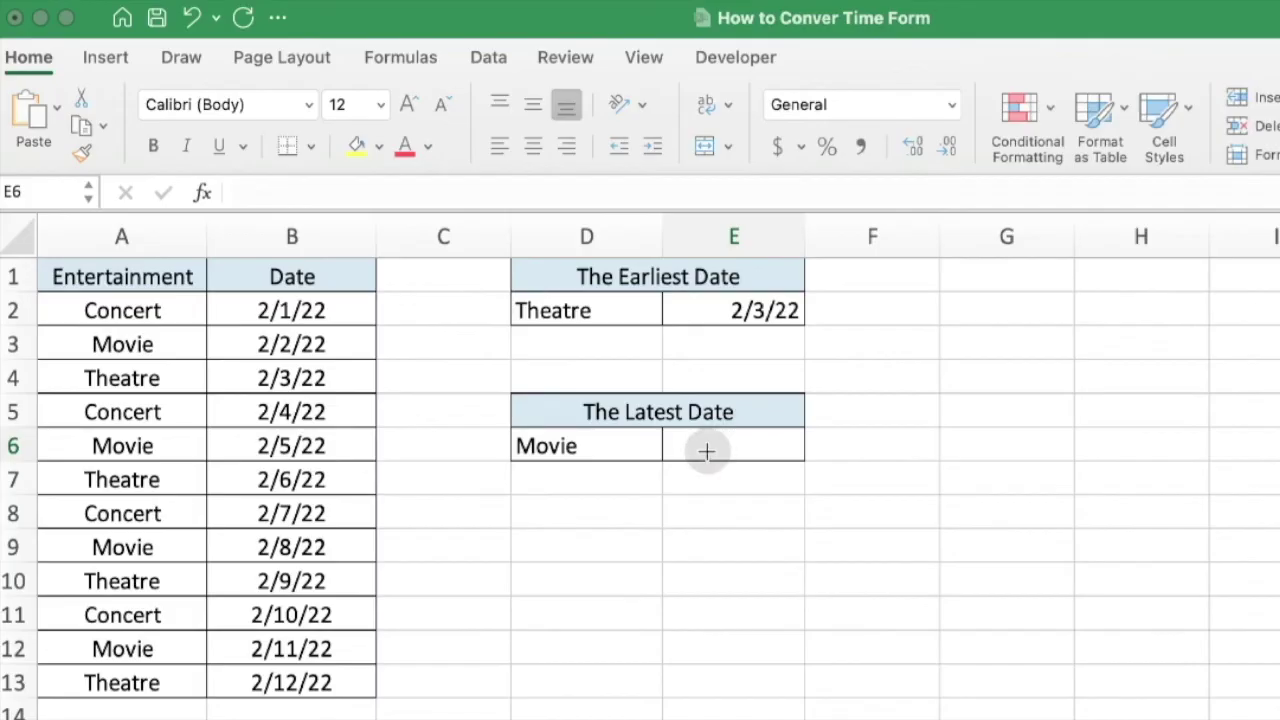
- In E6, begin =MAX(INDEX((D6=A2:A13) testing entries against the Movie label
click(706, 451)
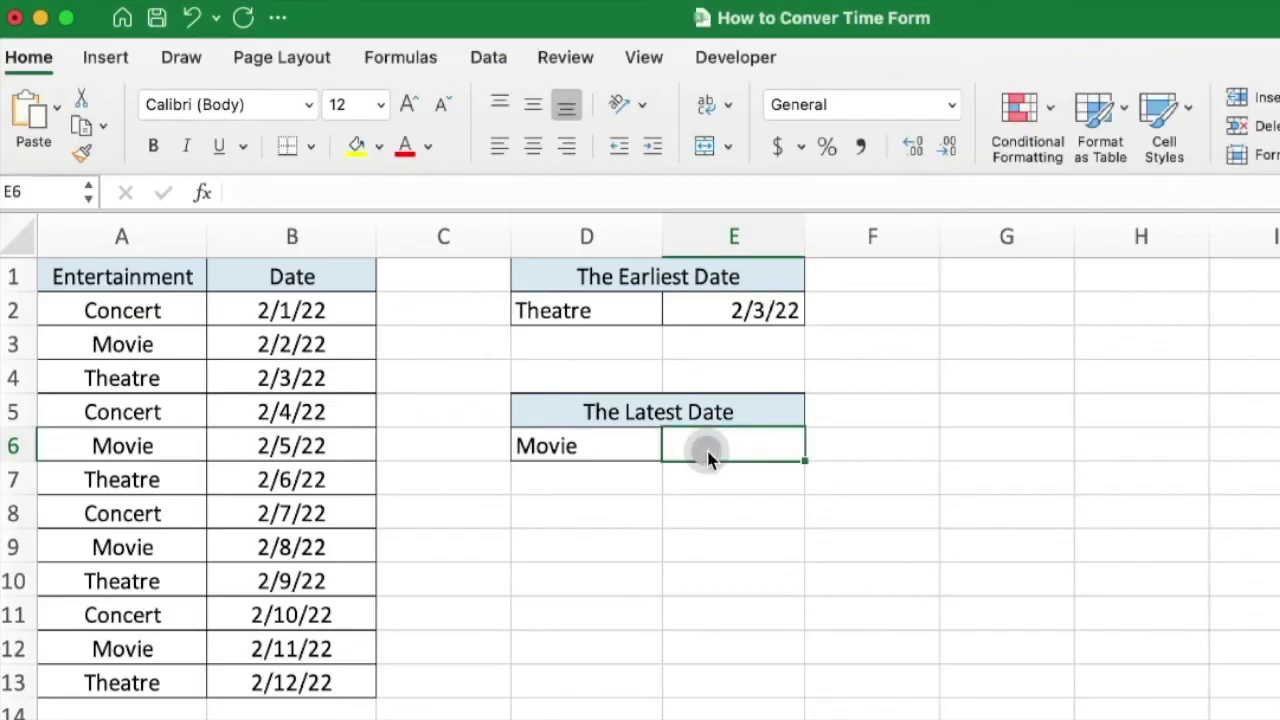
text(=)
text(max)
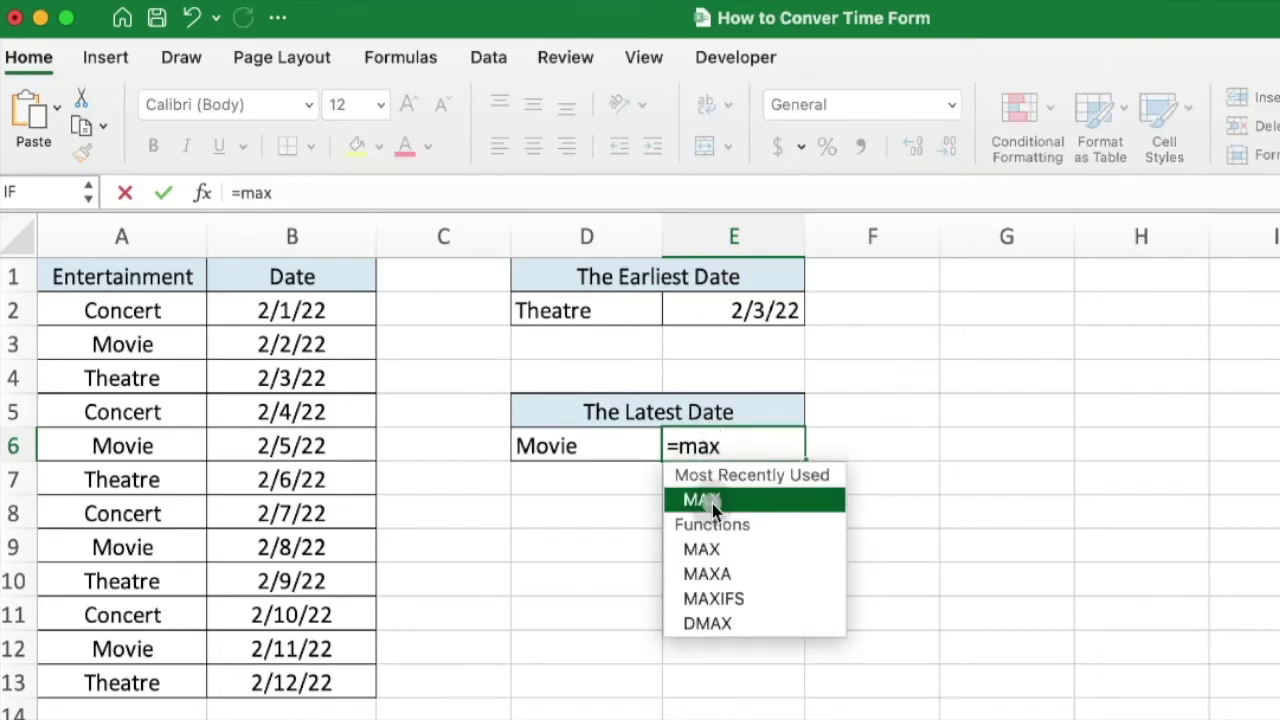
double_click(711, 500)
text(index)
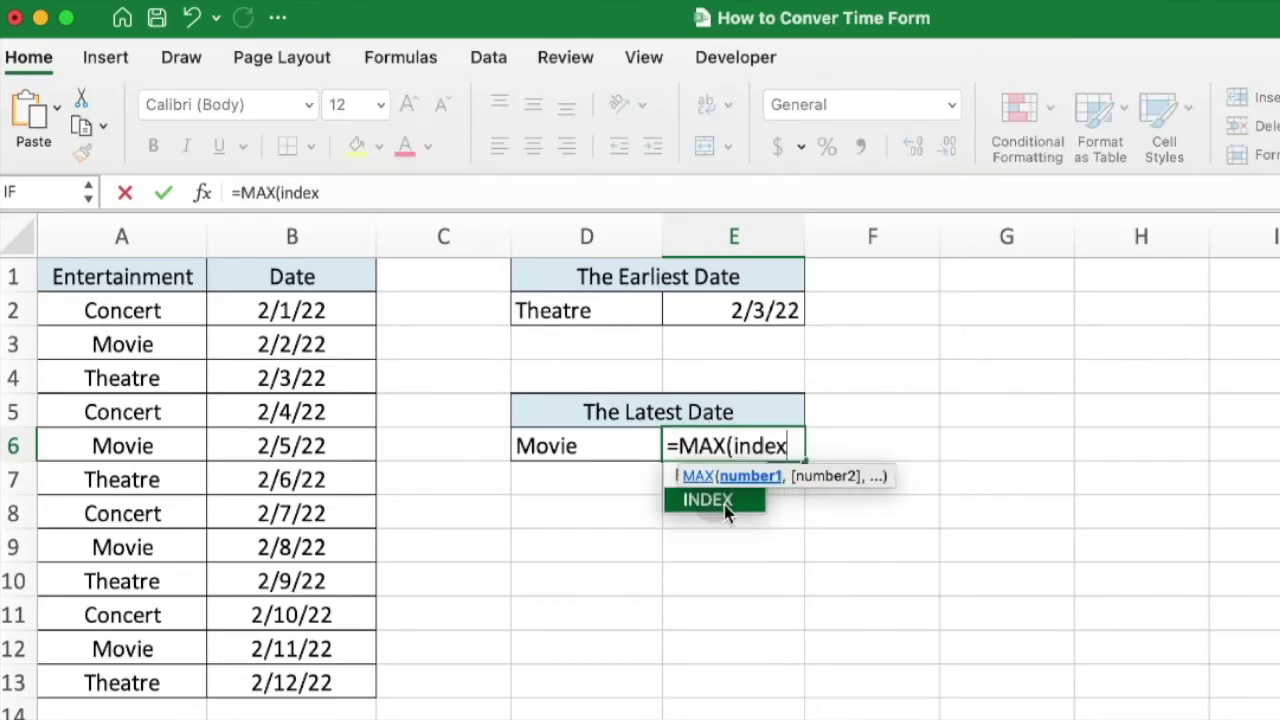
double_click(714, 507)
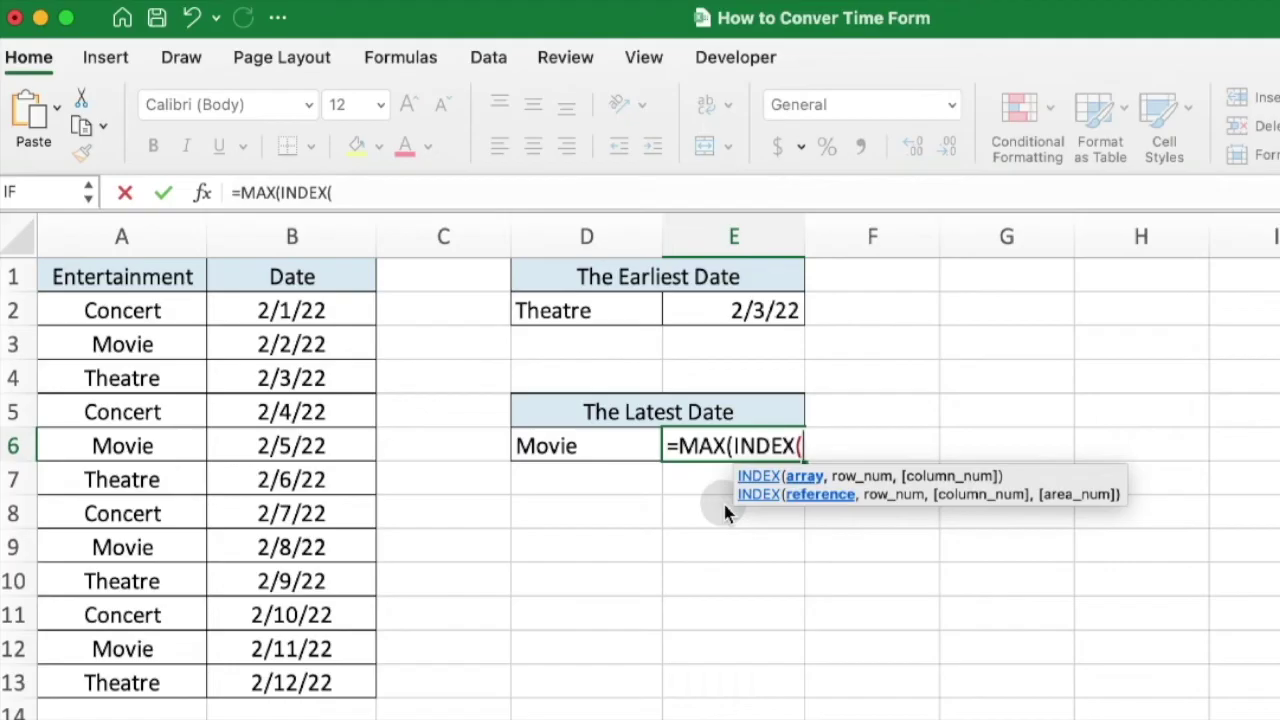
click(586, 443)
text(=)
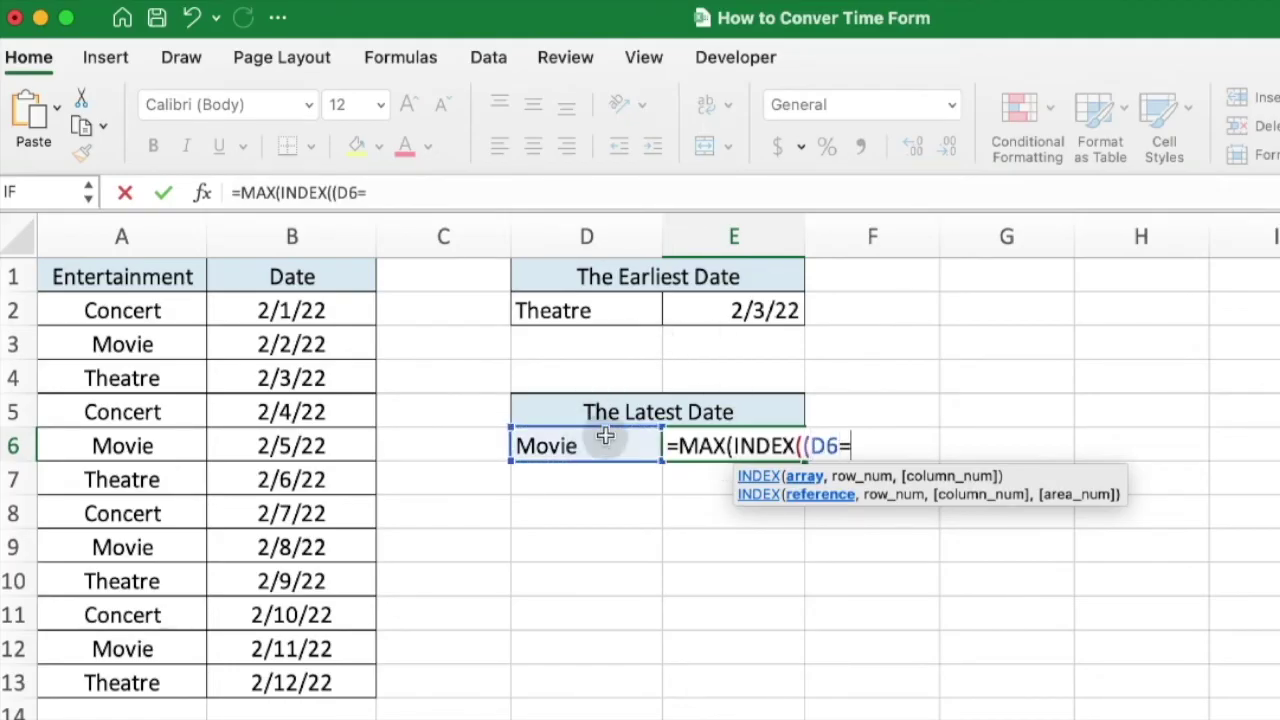
drag(186, 309, 148, 668)
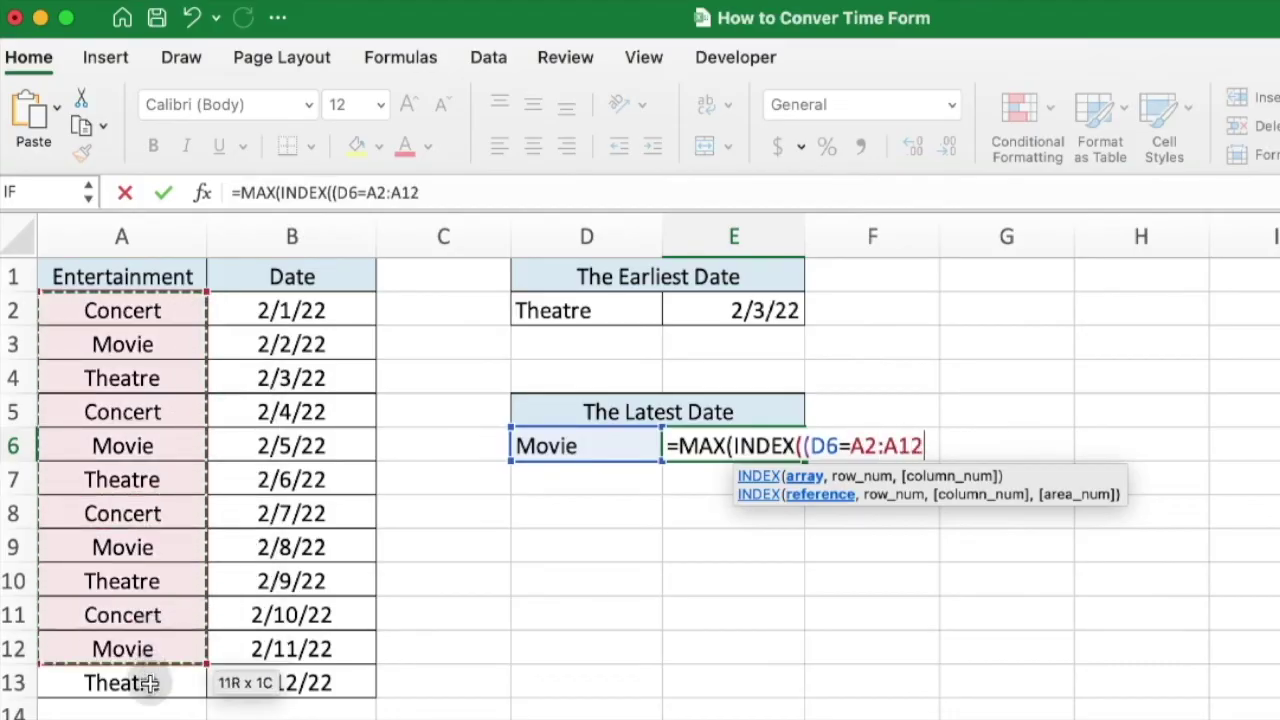
text()*)
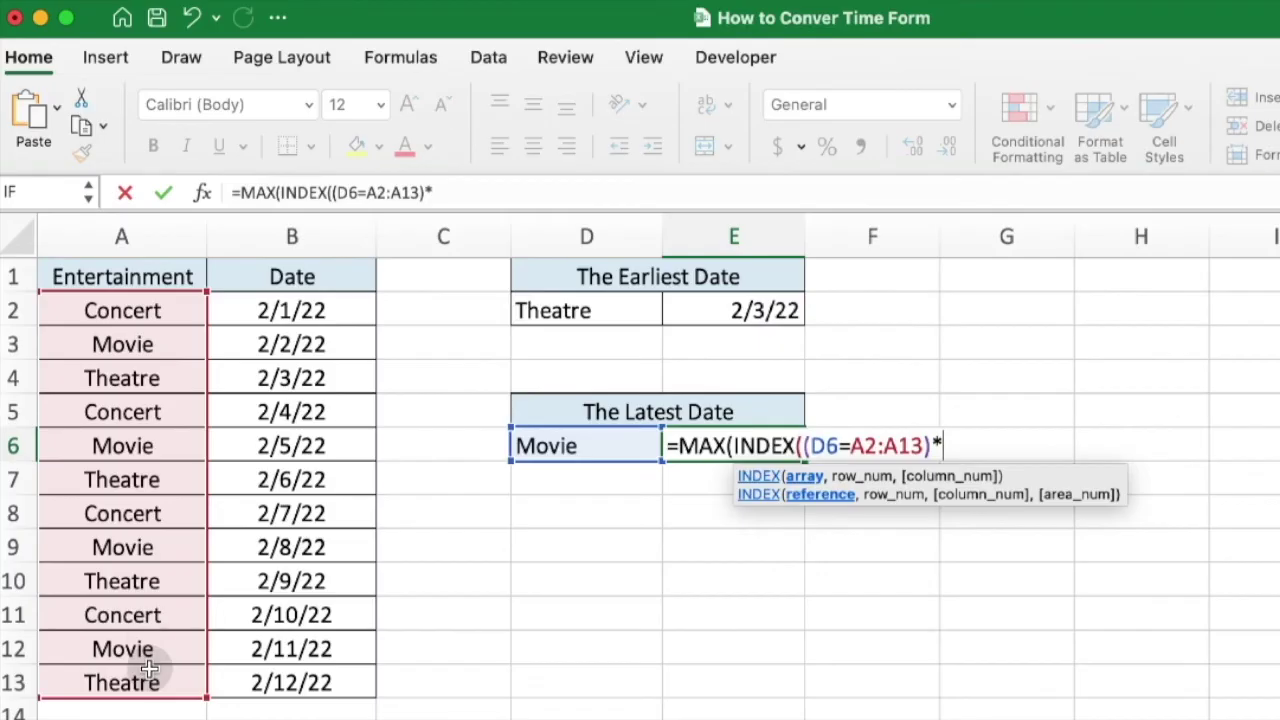
- Finish with *B2:B13,)) as an array formula and format it as Short Date 2/11/22
drag(315, 310, 296, 682)
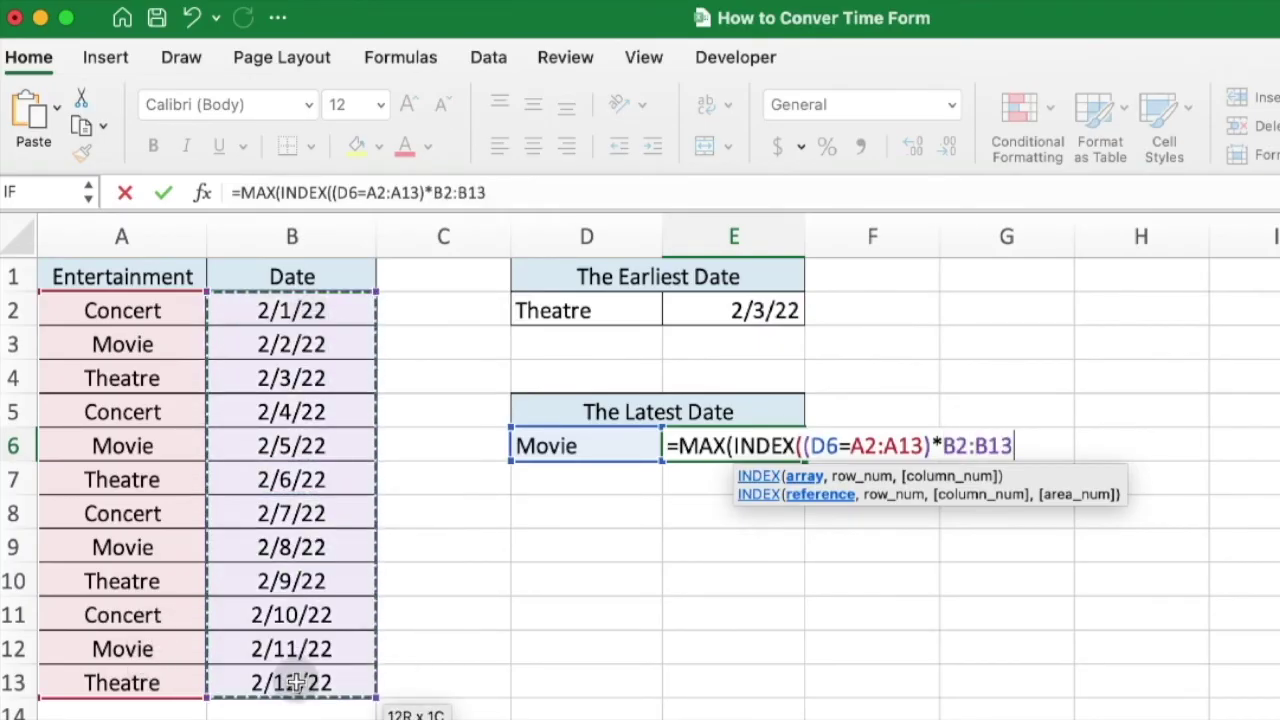
text(,)
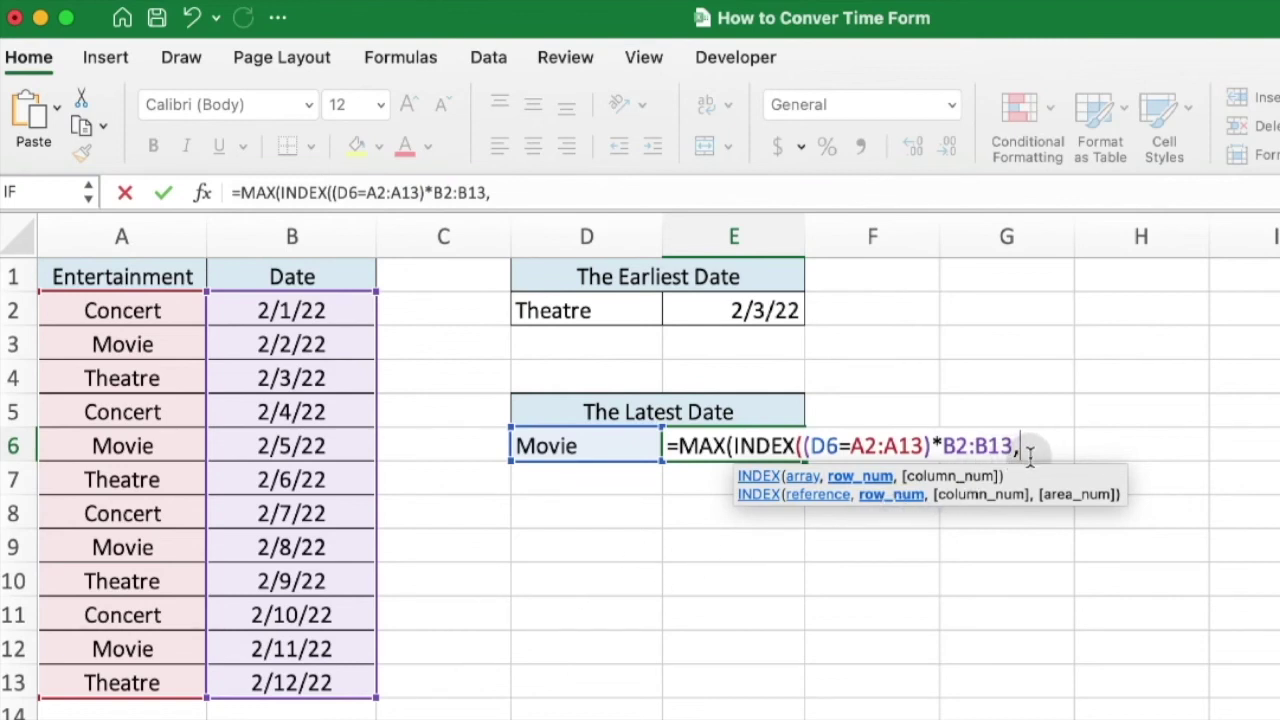
text()))
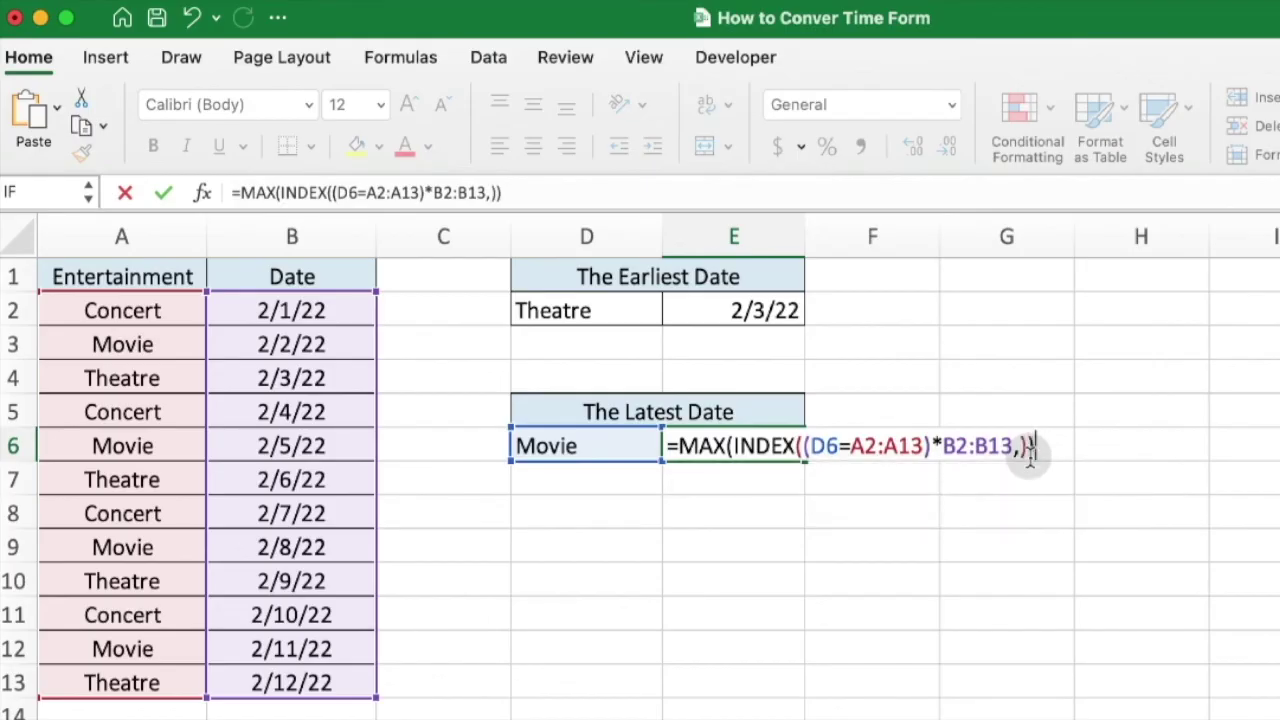
key(ctrl+shift+Return)
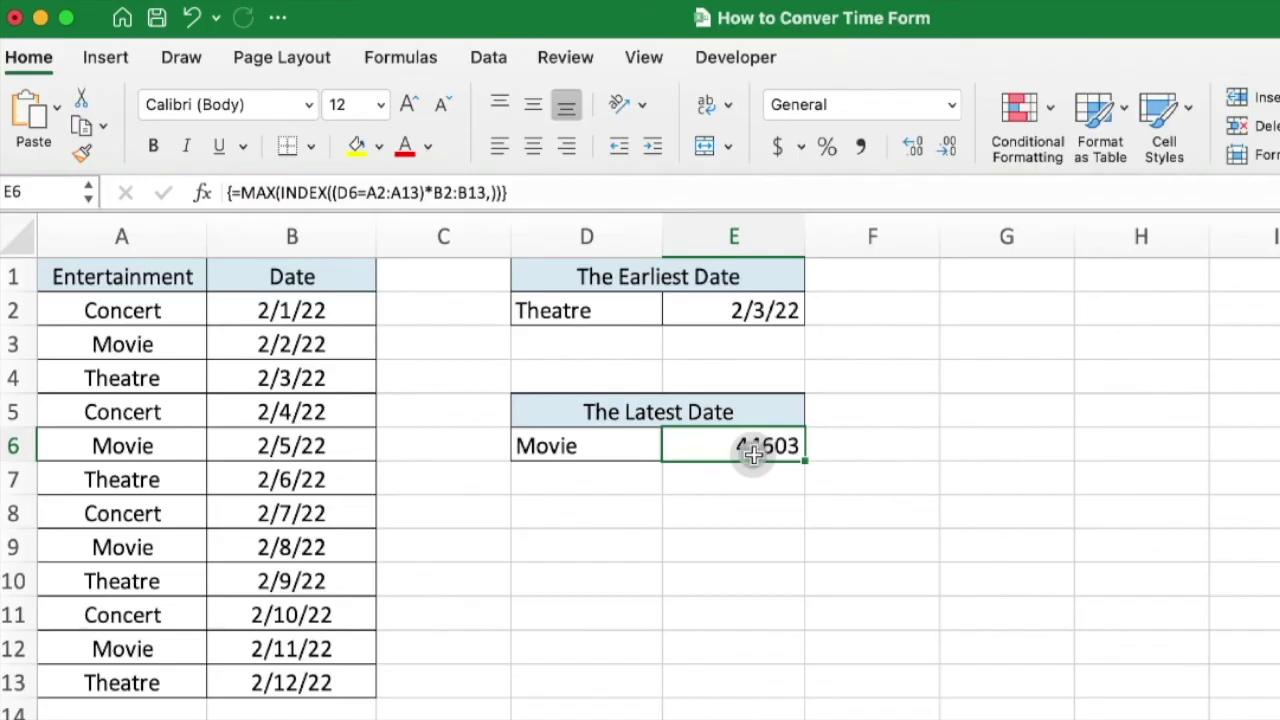
click(953, 106)
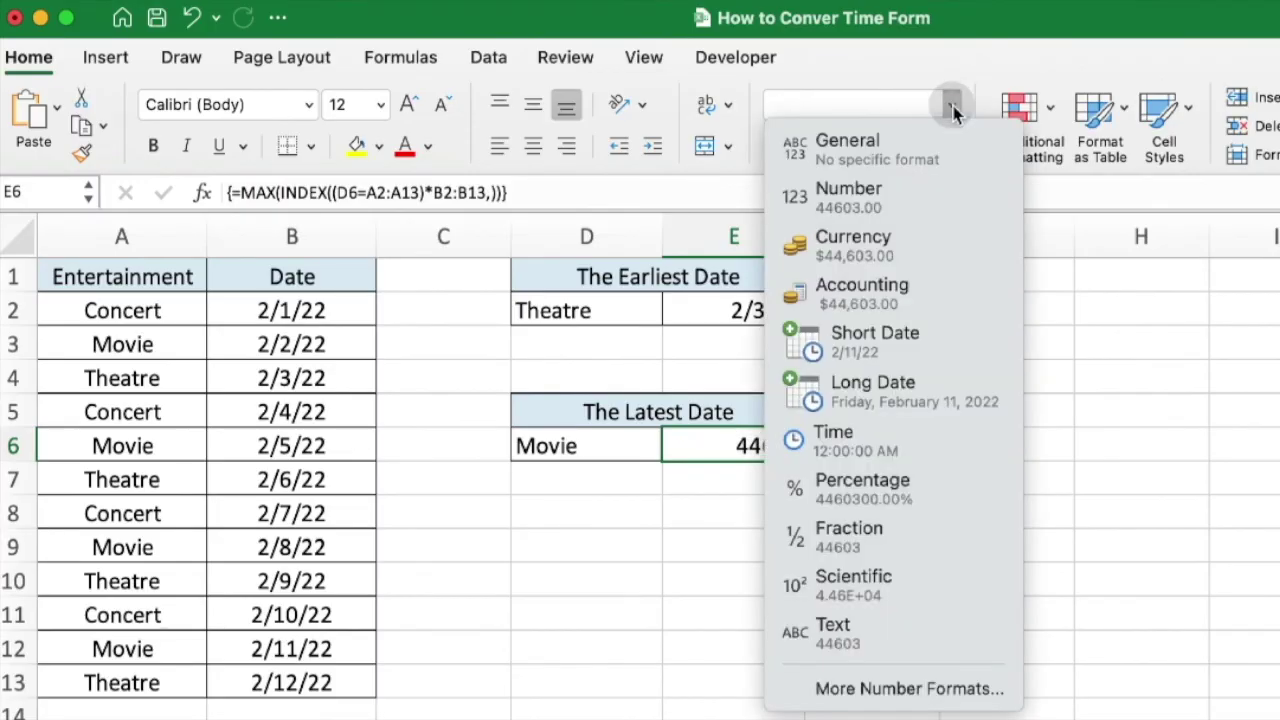
click(885, 345)
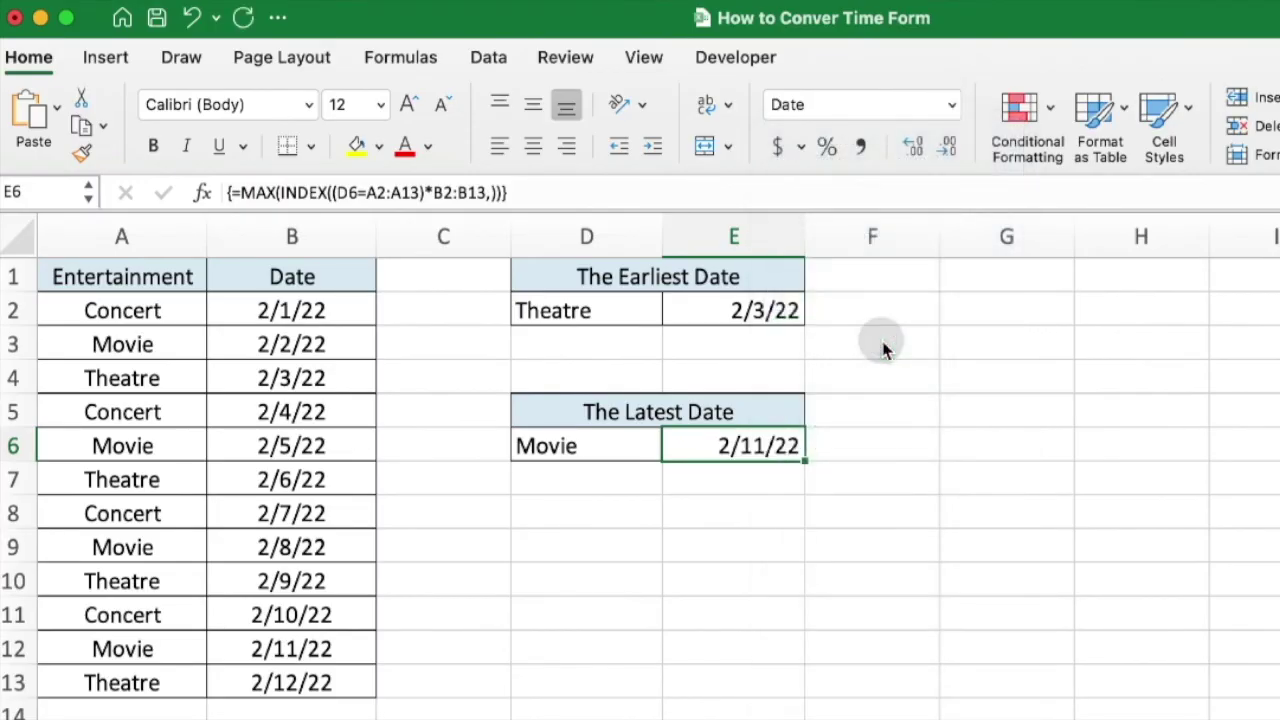